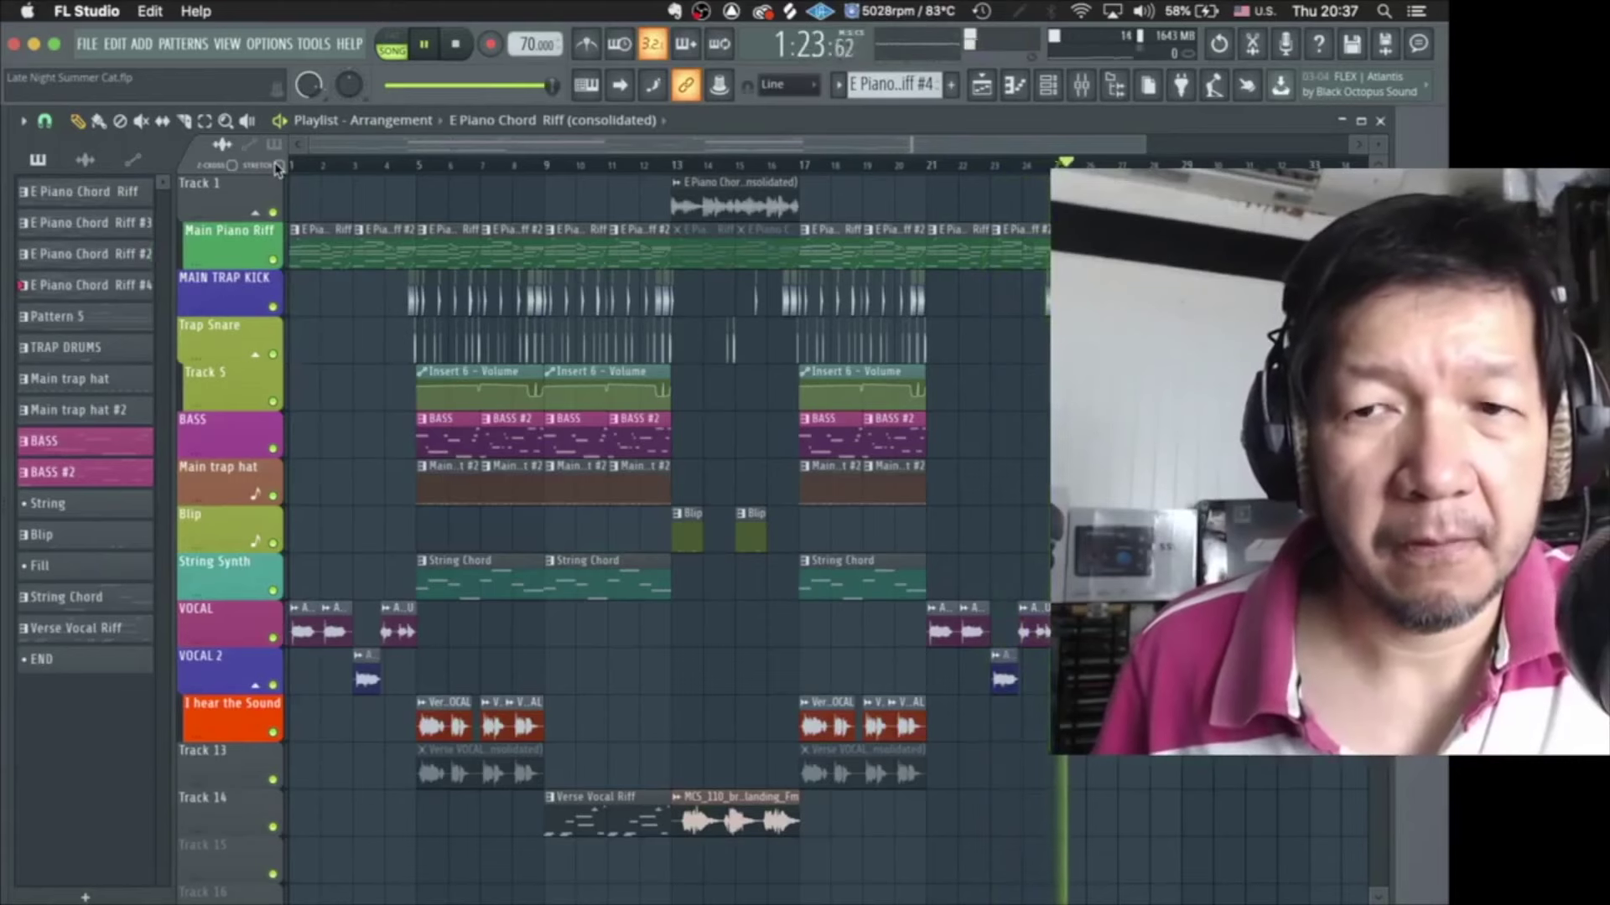
Stop the song playback, solo the Main Piano Riff track and play it from the beginning
key("space")
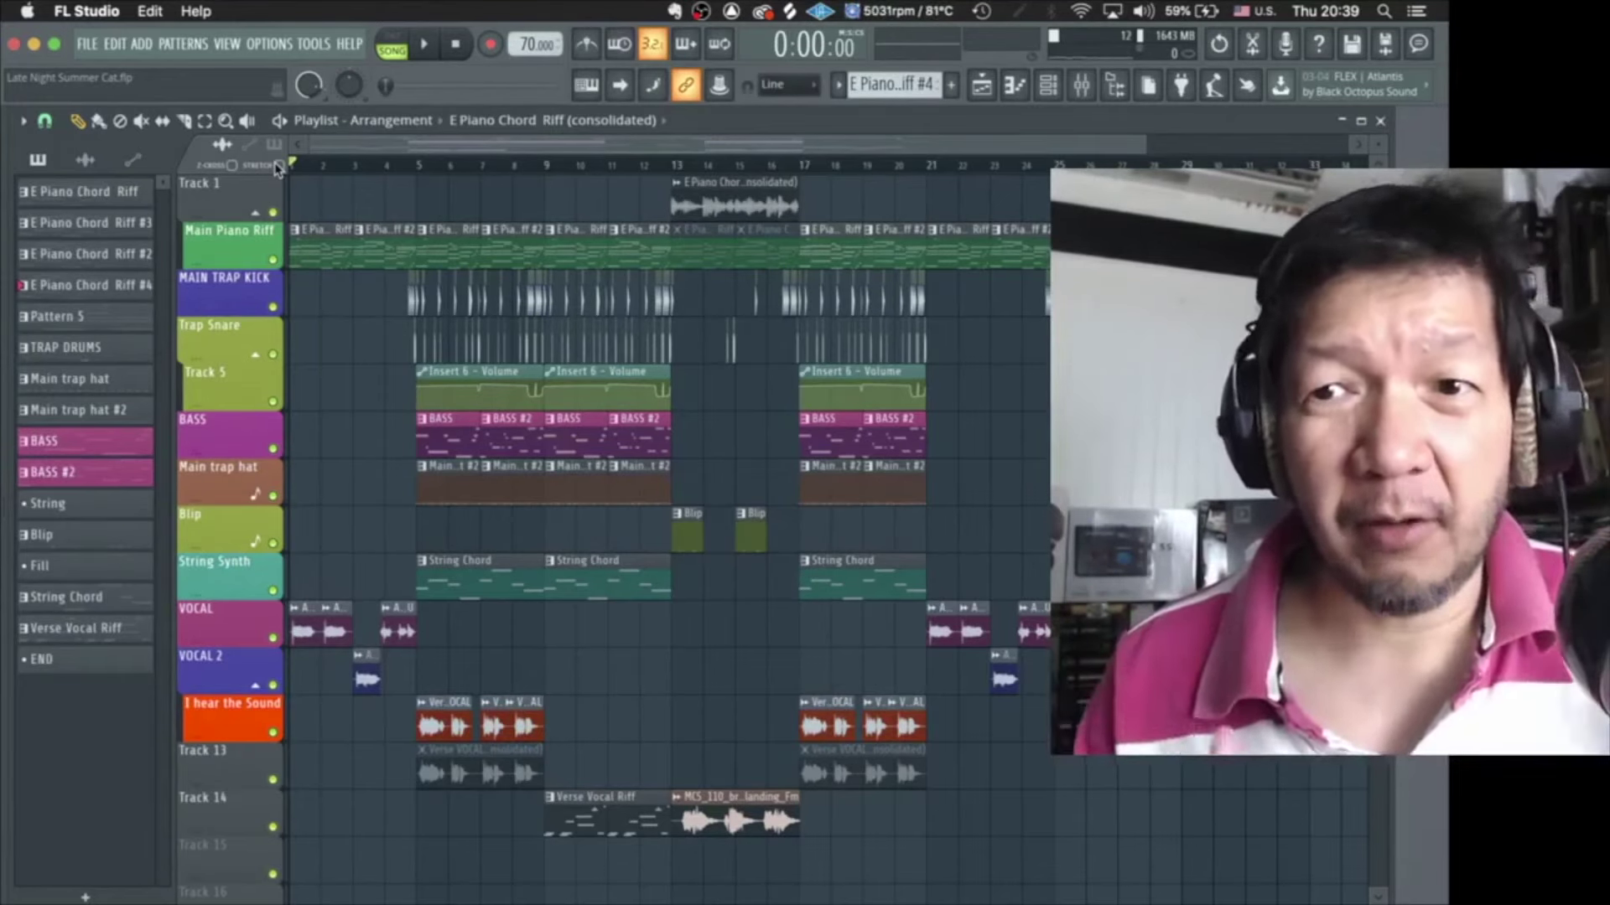
right_click(274, 260)
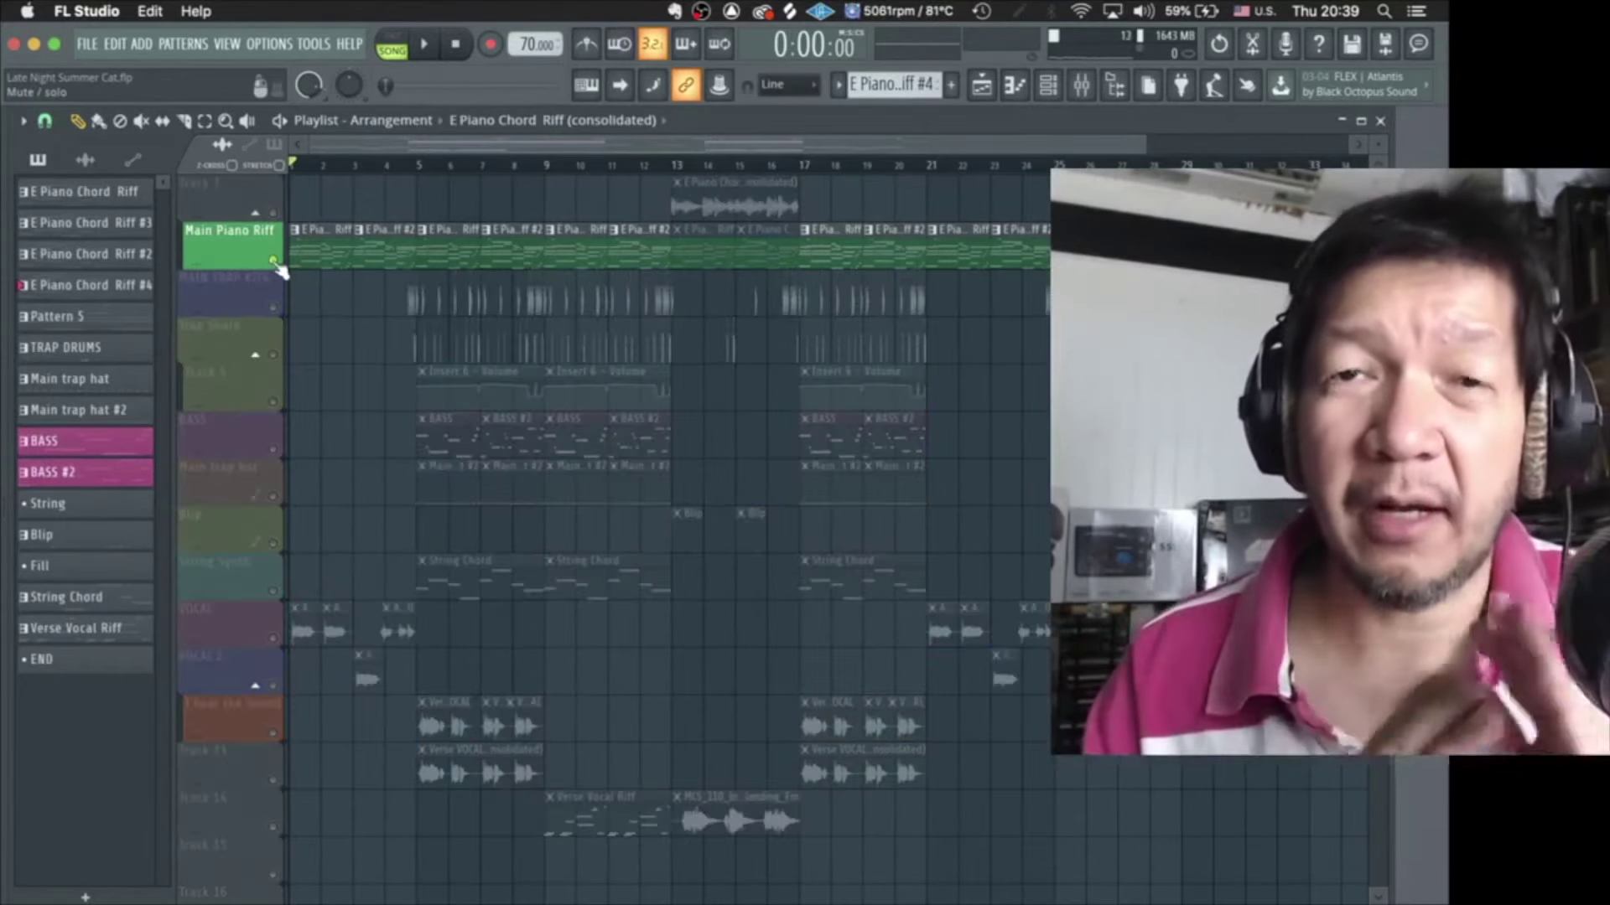
key("space")
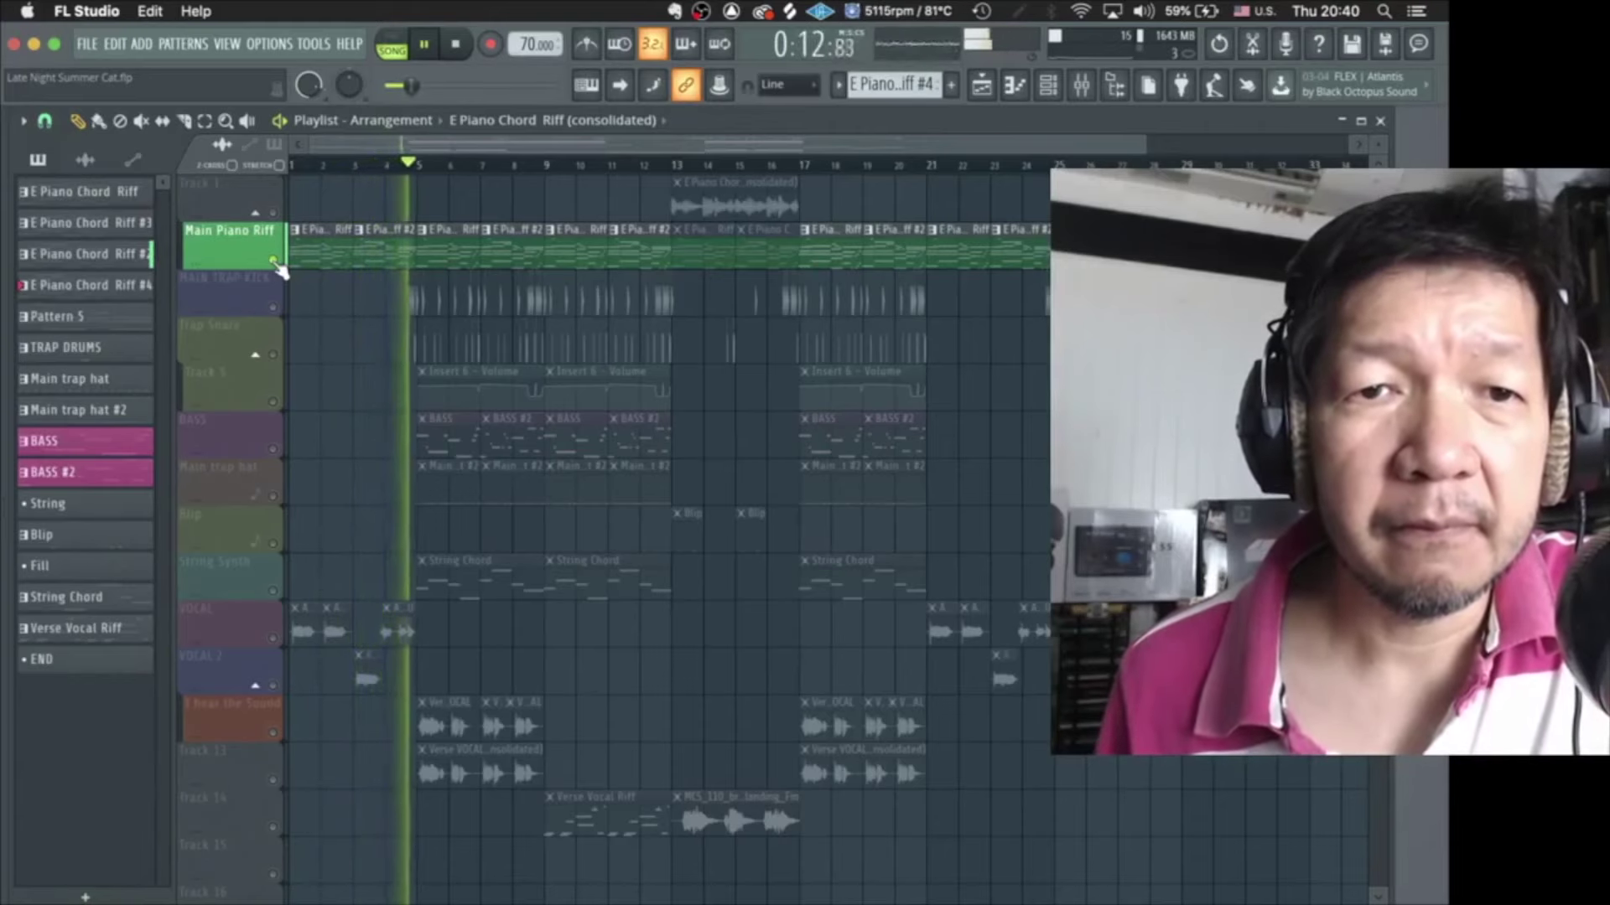
key("space")
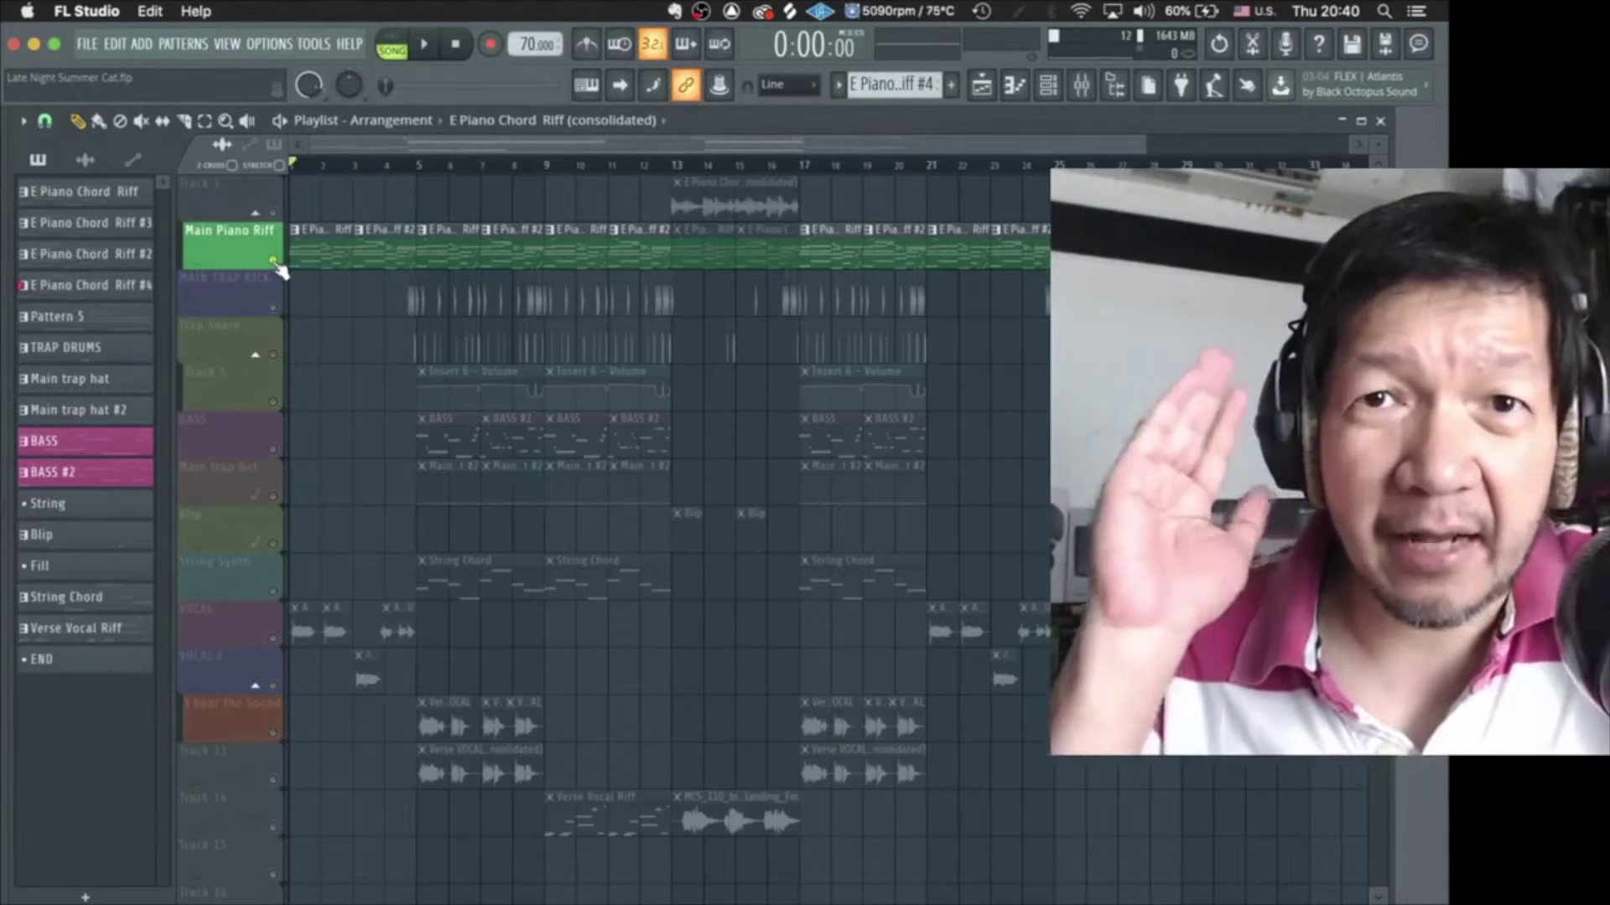
Open the FLEX piano roll and examine the E Piano chord riff's notes while playing them back
key("F7")
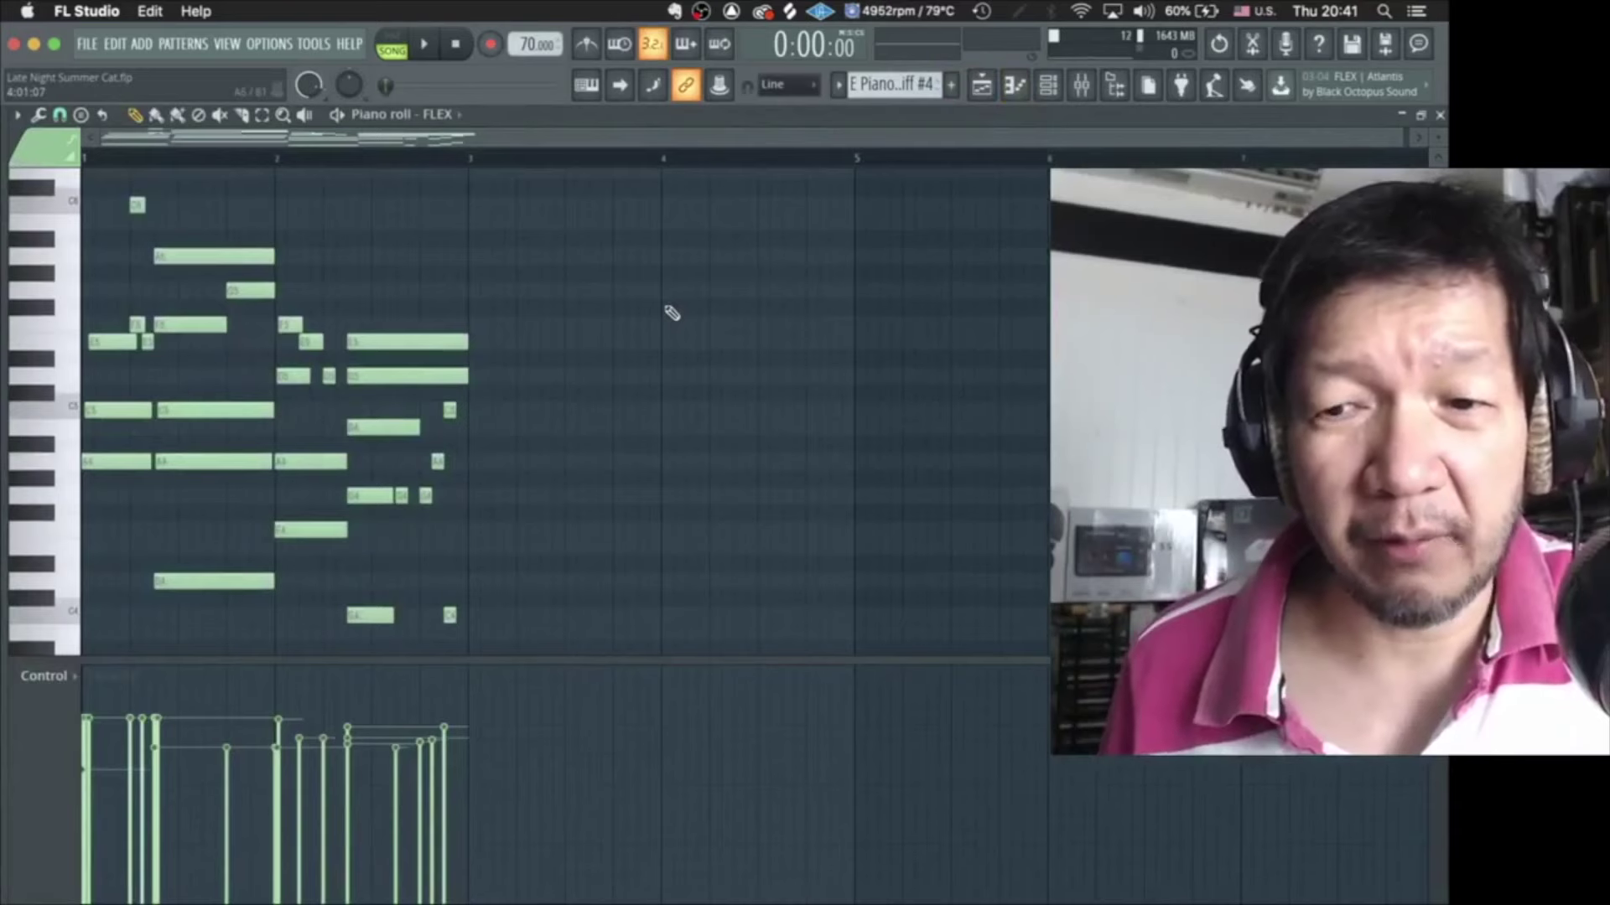
scroll(671, 313, "down", 2)
scroll(671, 313, "up", 4)
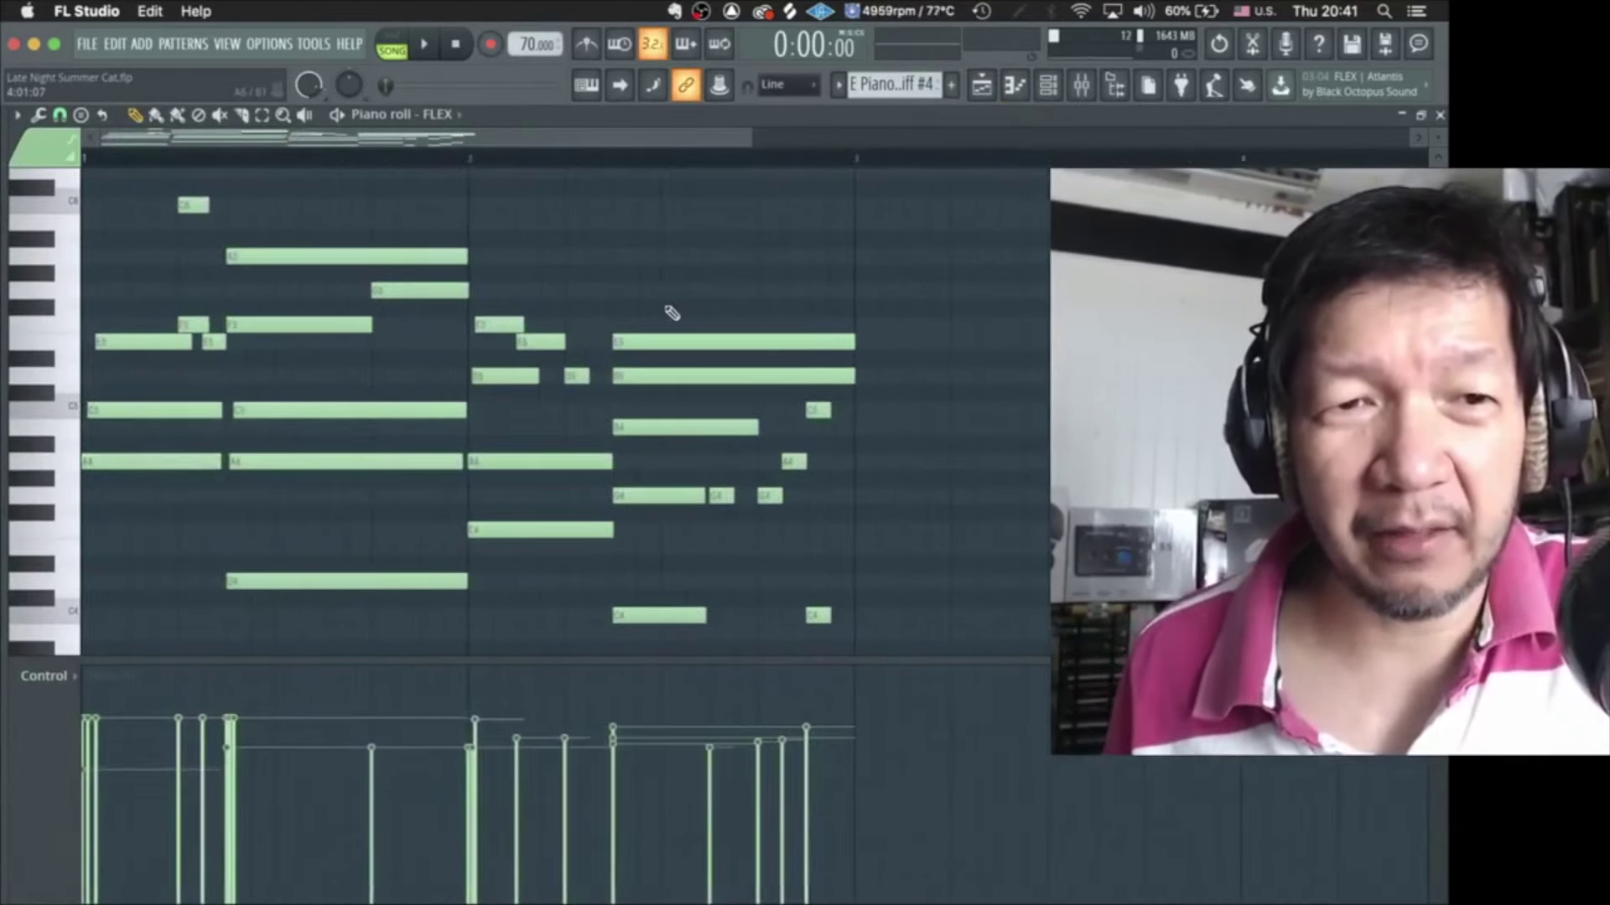
key("space")
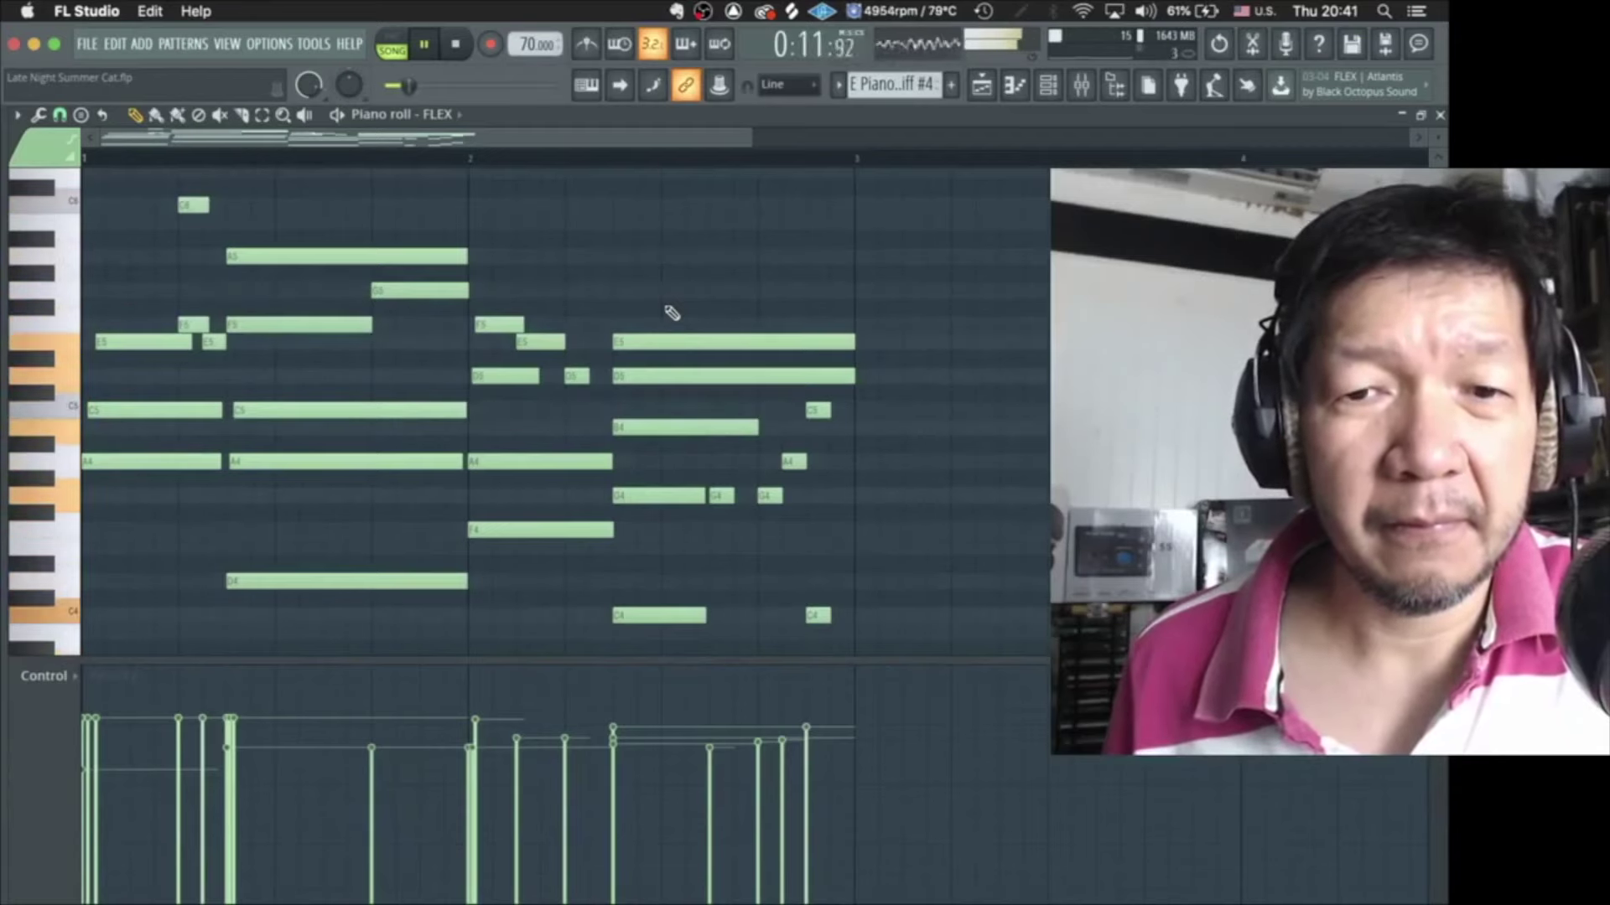
key("space")
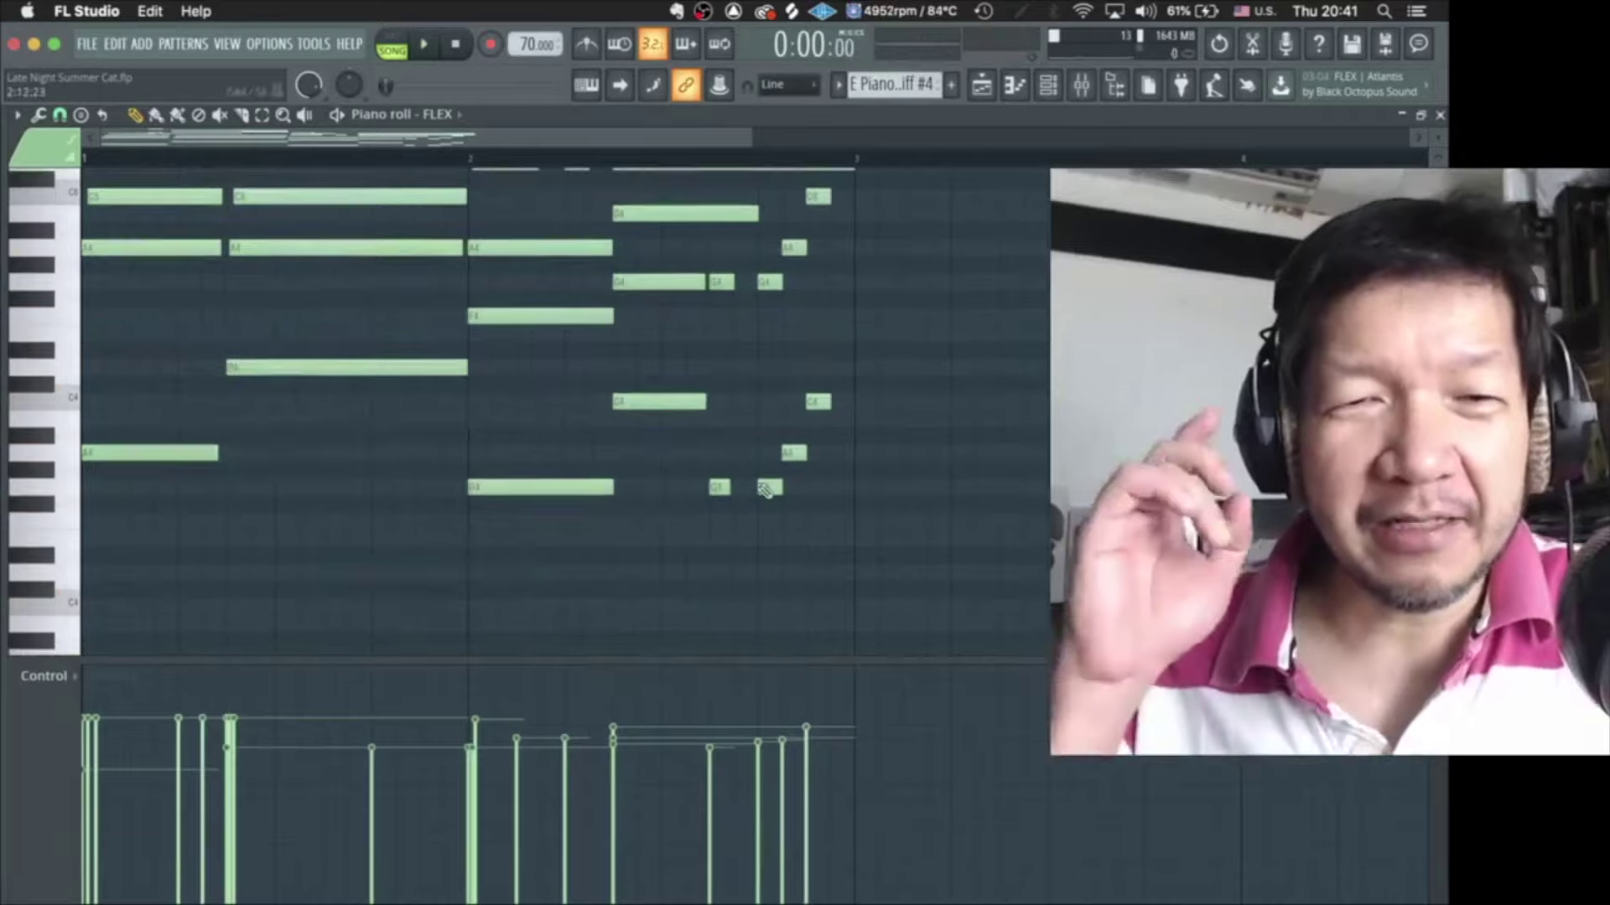
scroll(738, 453, "down", 1)
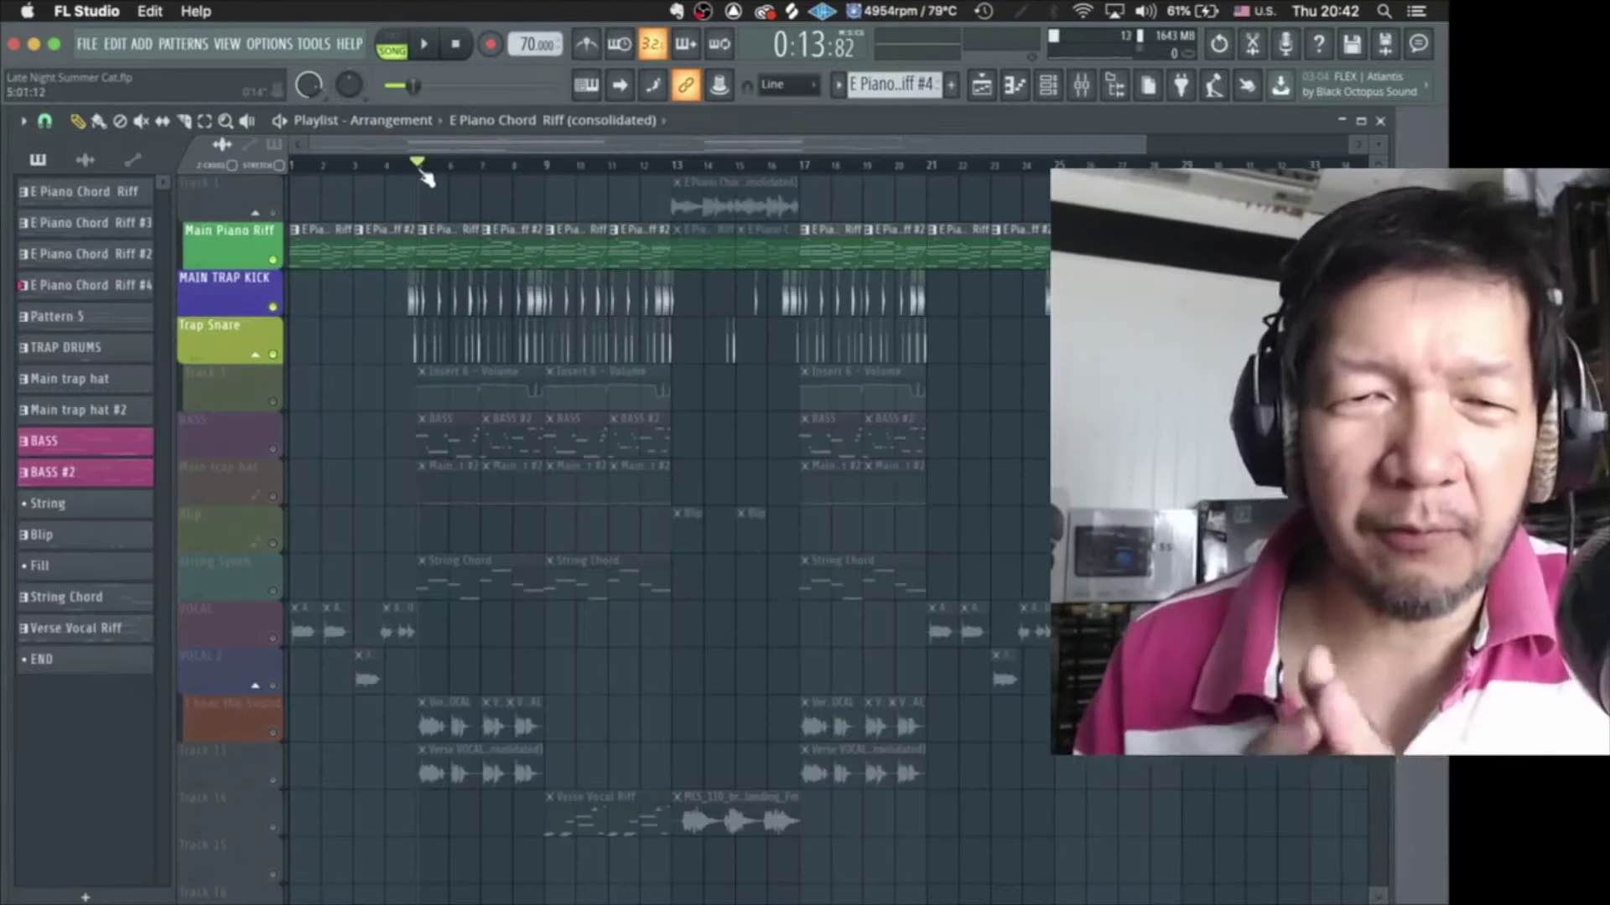
Play the Main Piano Riff together with the MAIN TRAP KICK and Trap Snare tracks from bar 5
key("space")
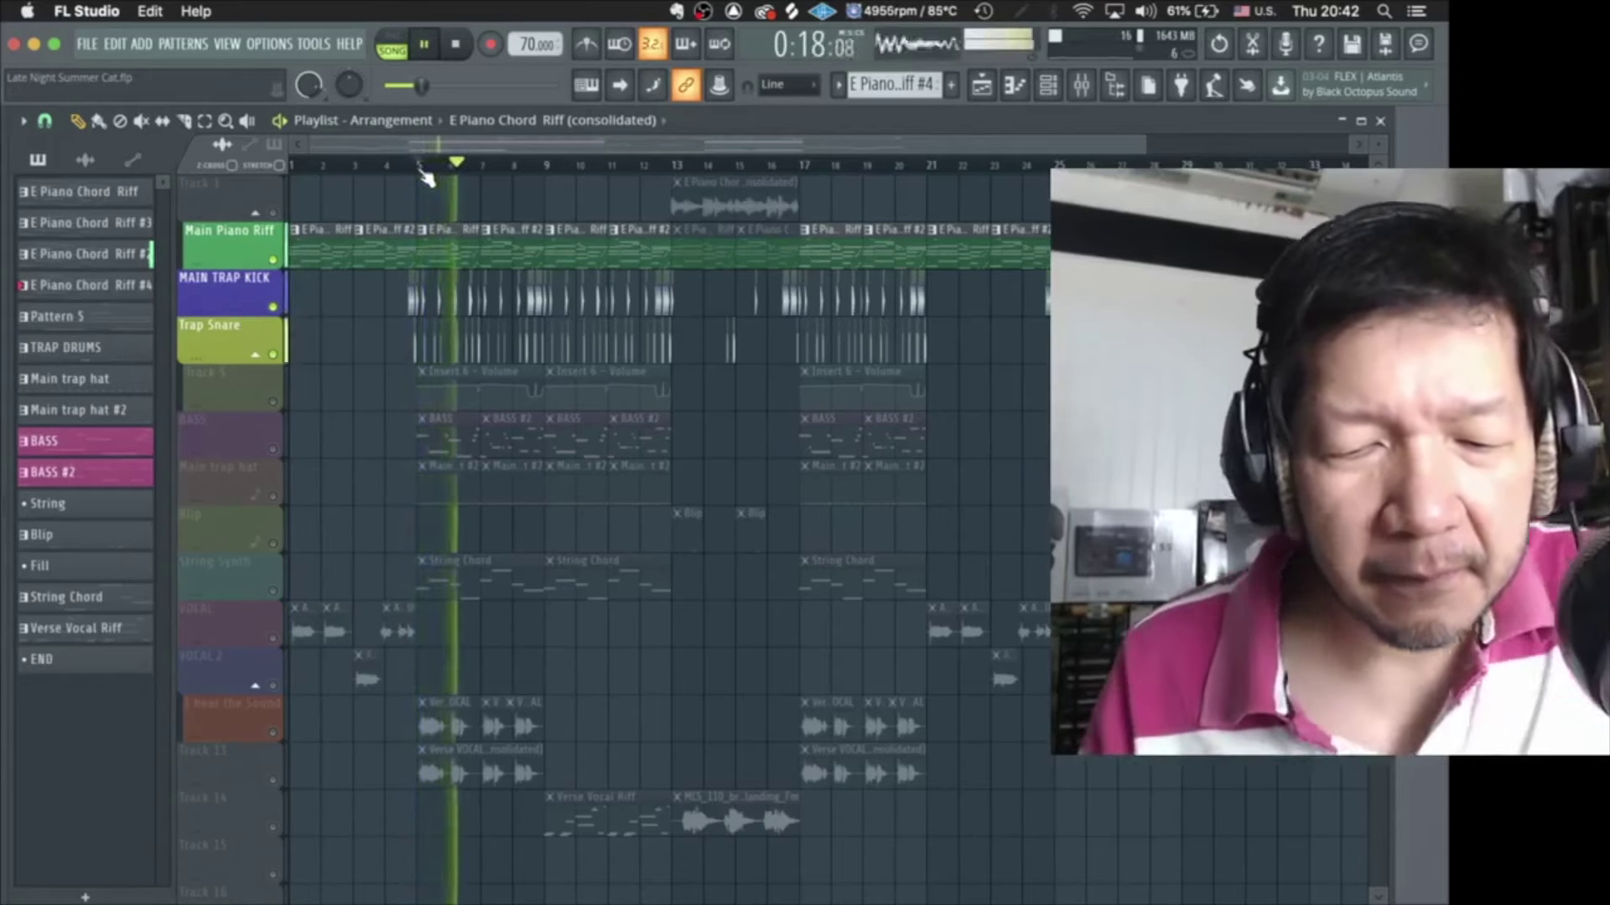
scroll(423, 172, "up", 2)
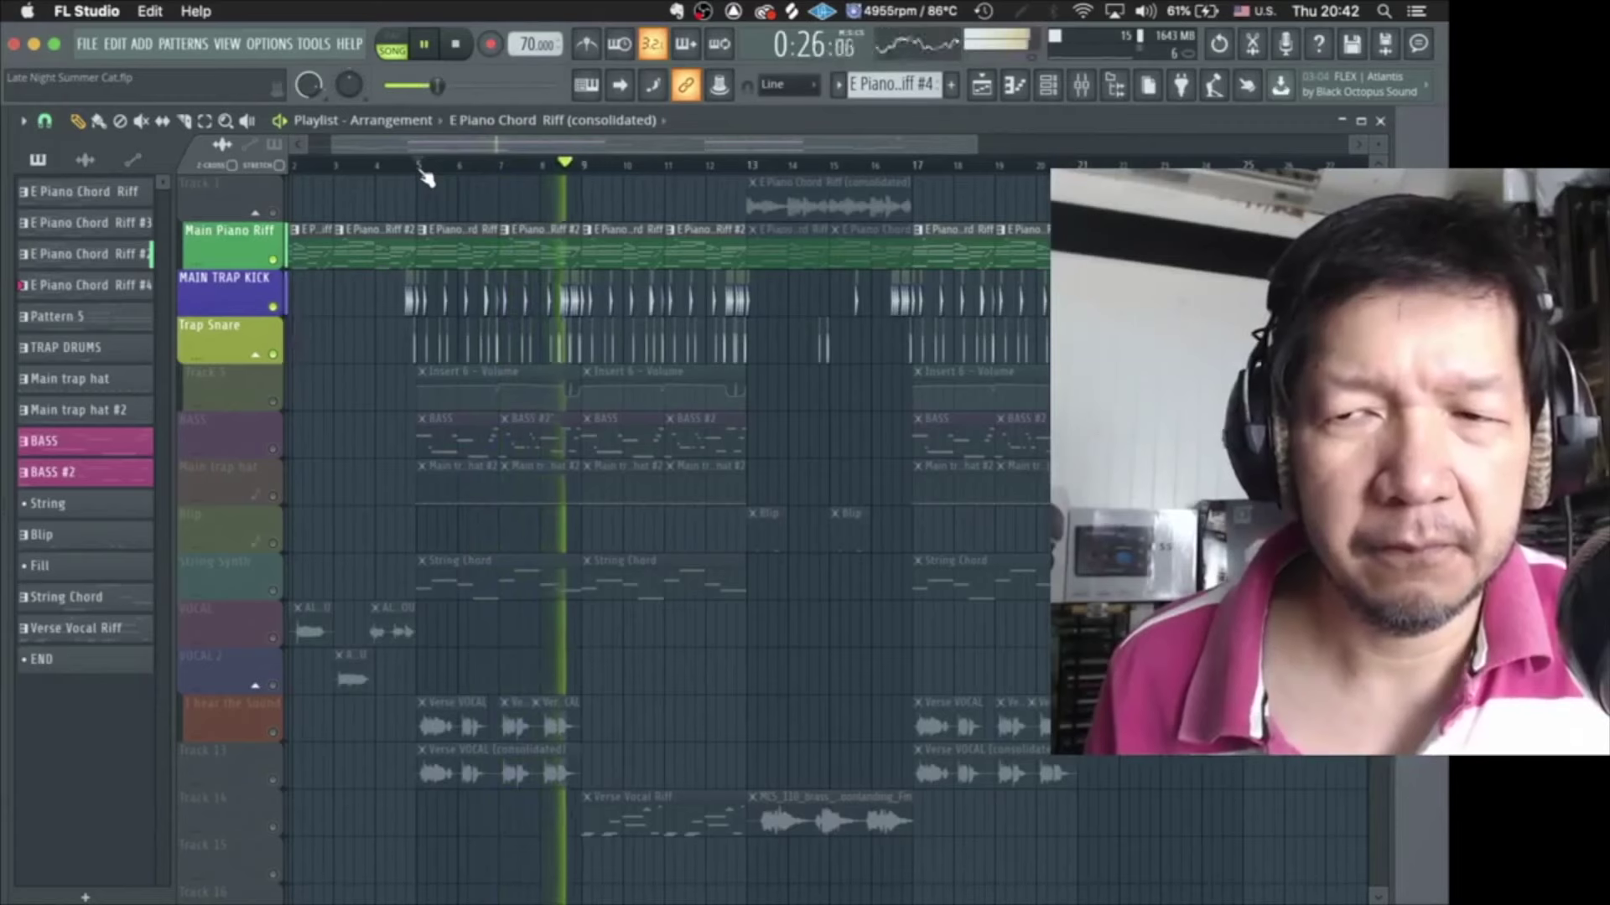
key("space")
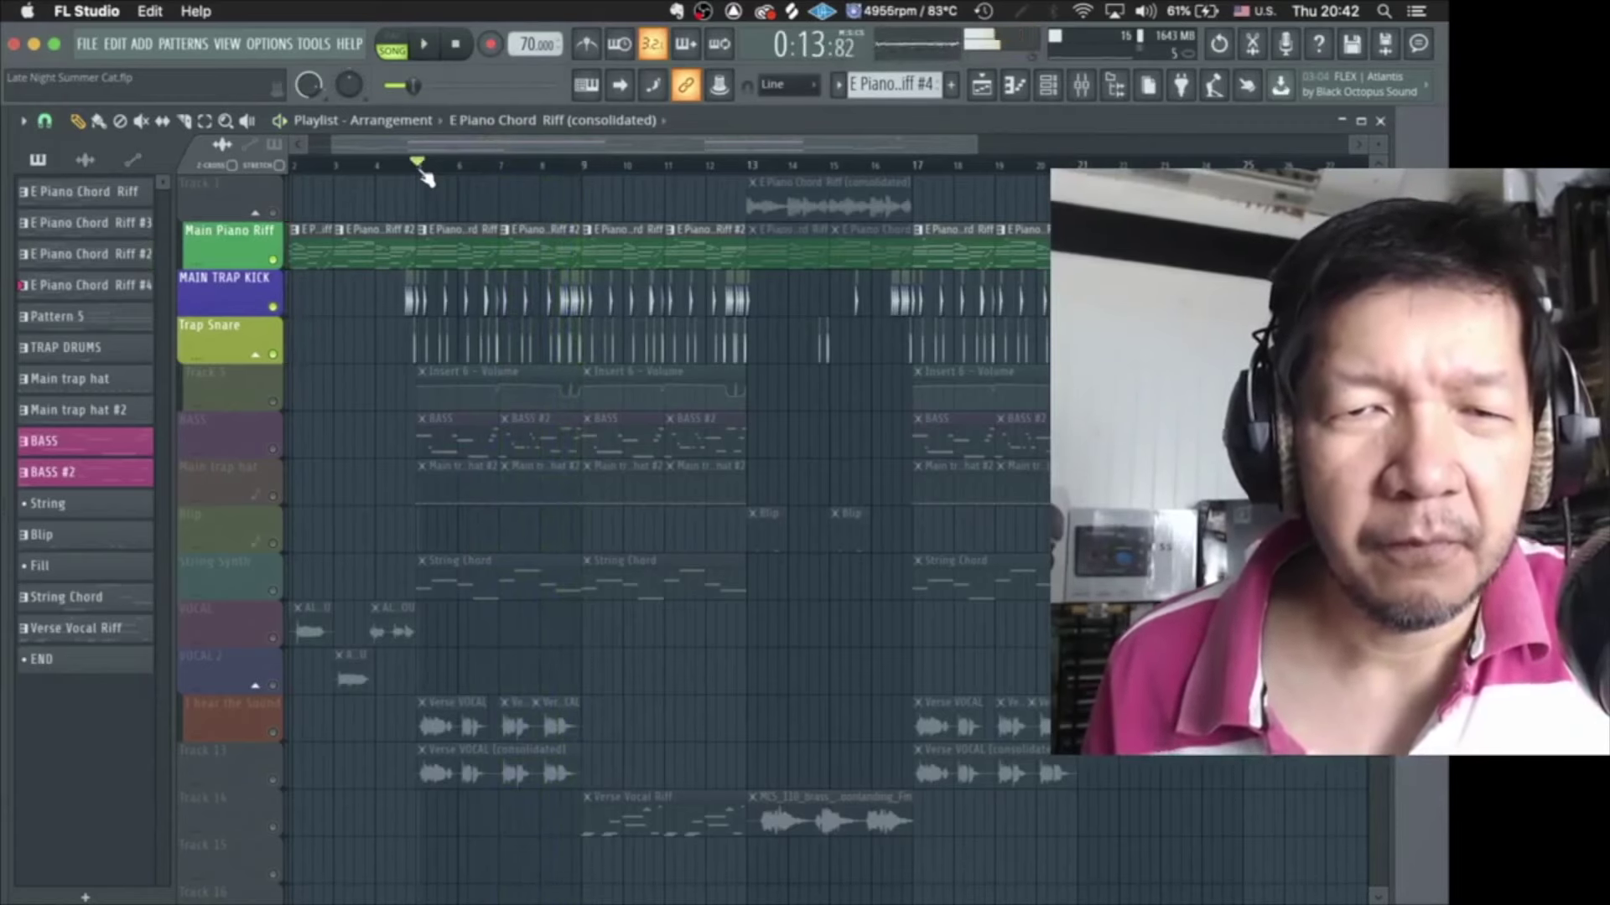
Unmute the Main trap hat track and the Track 5 volume automation while playing the arrangement from bar 5
left_click(280, 498)
key("space")
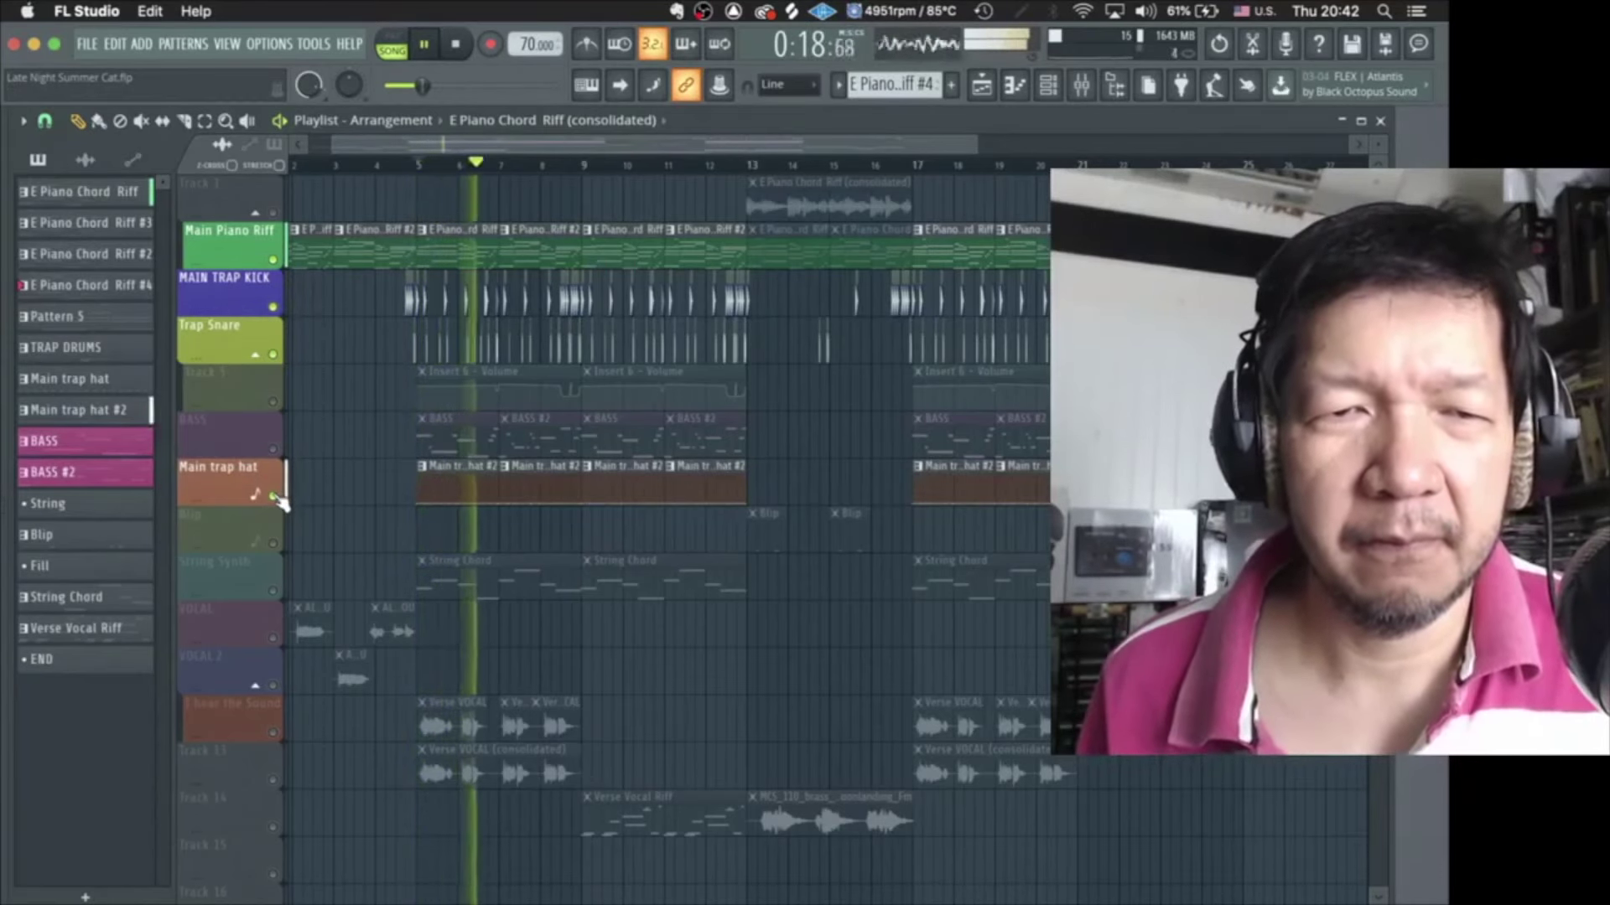
left_click(277, 403)
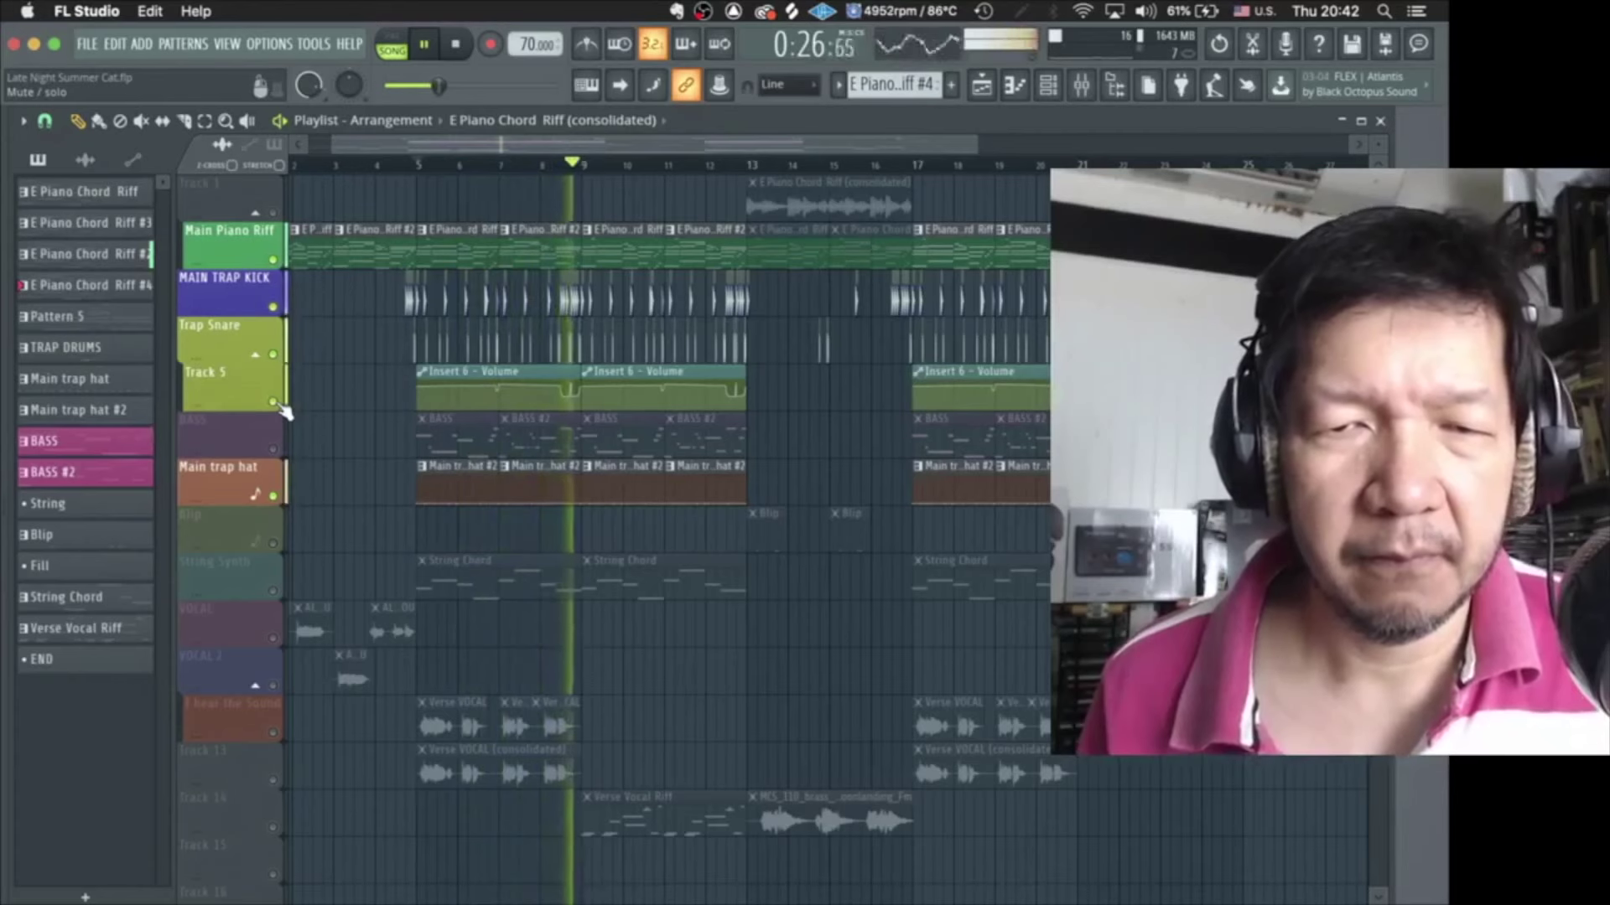
key("space")
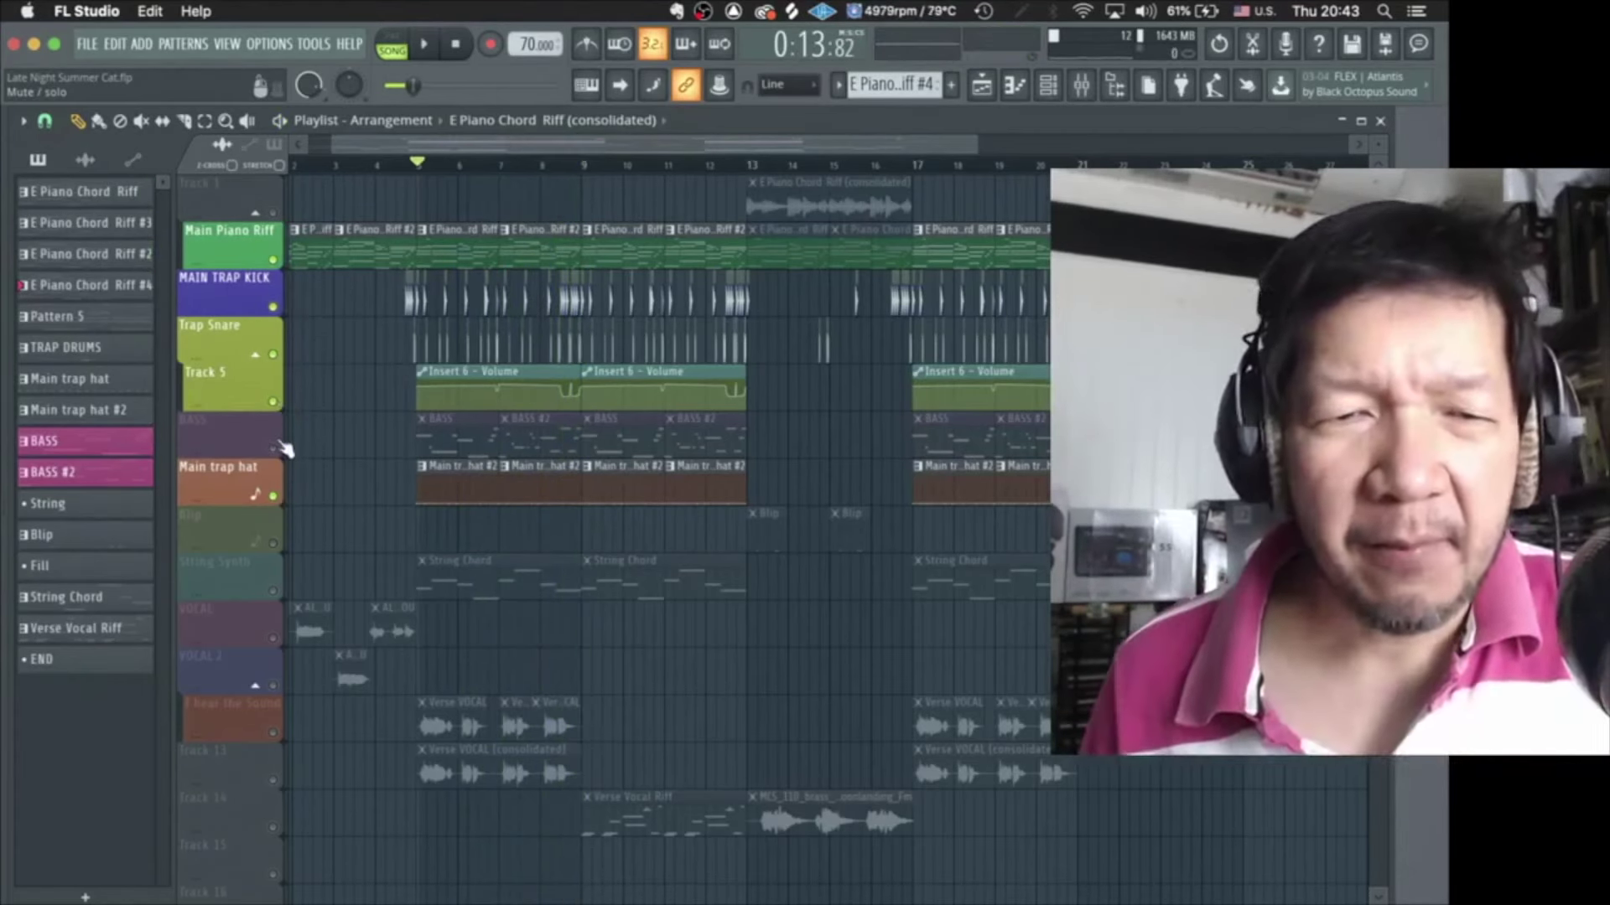
Unmute the BASS track and inspect its Patcher instrument's FLEX layers from the channel rack
left_click(273, 449)
key("F6")
left_click(663, 453)
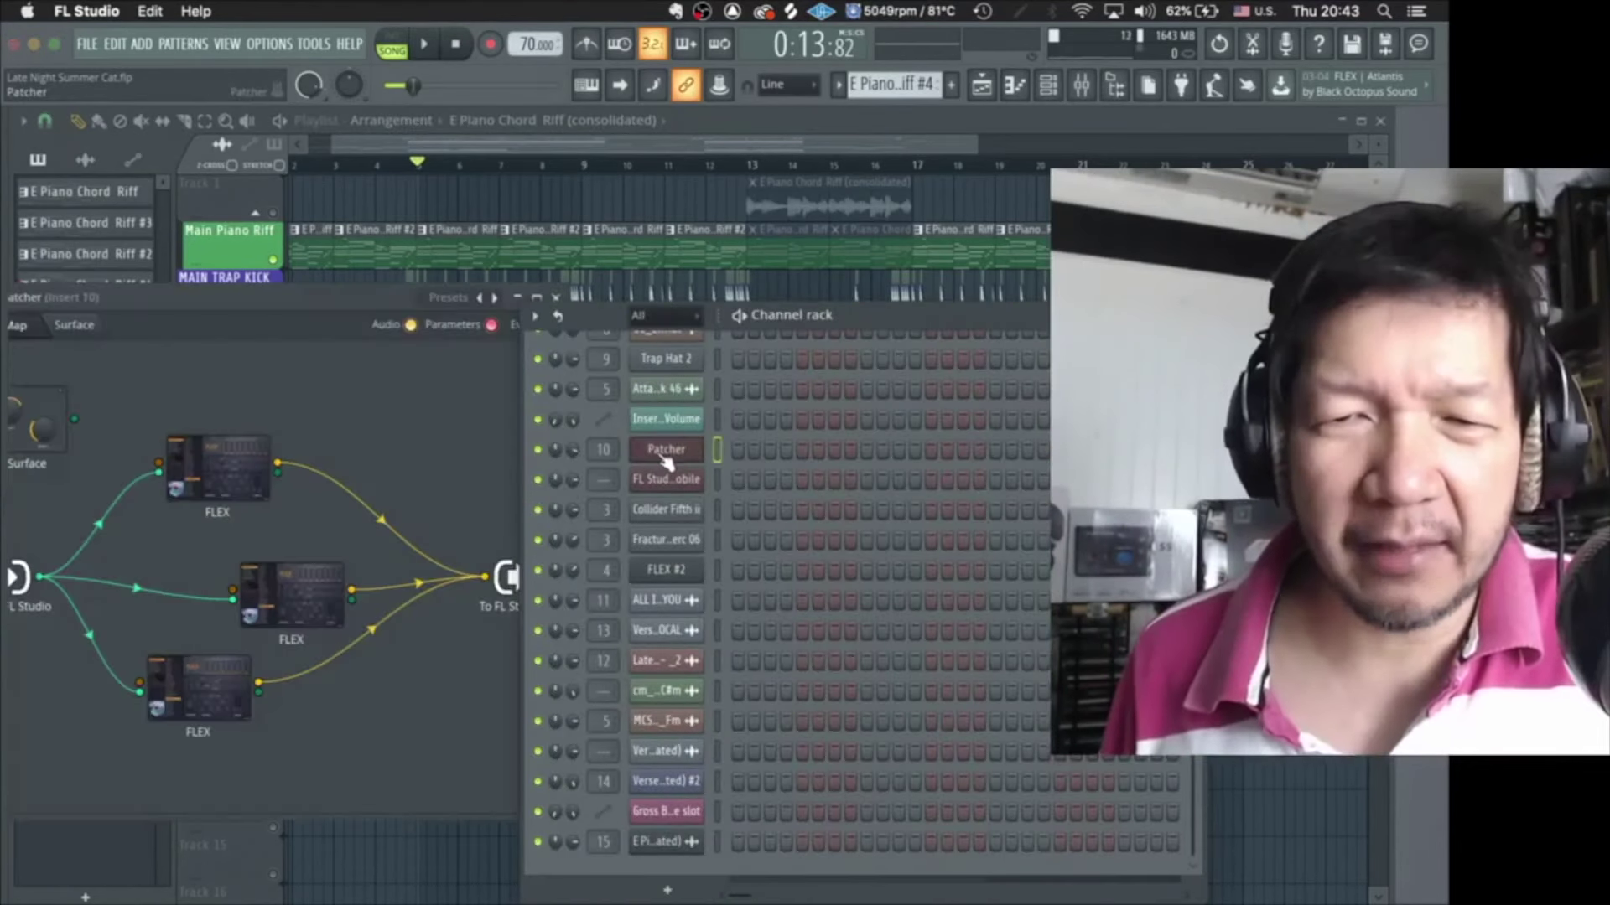
left_click_drag(374, 315, 502, 171)
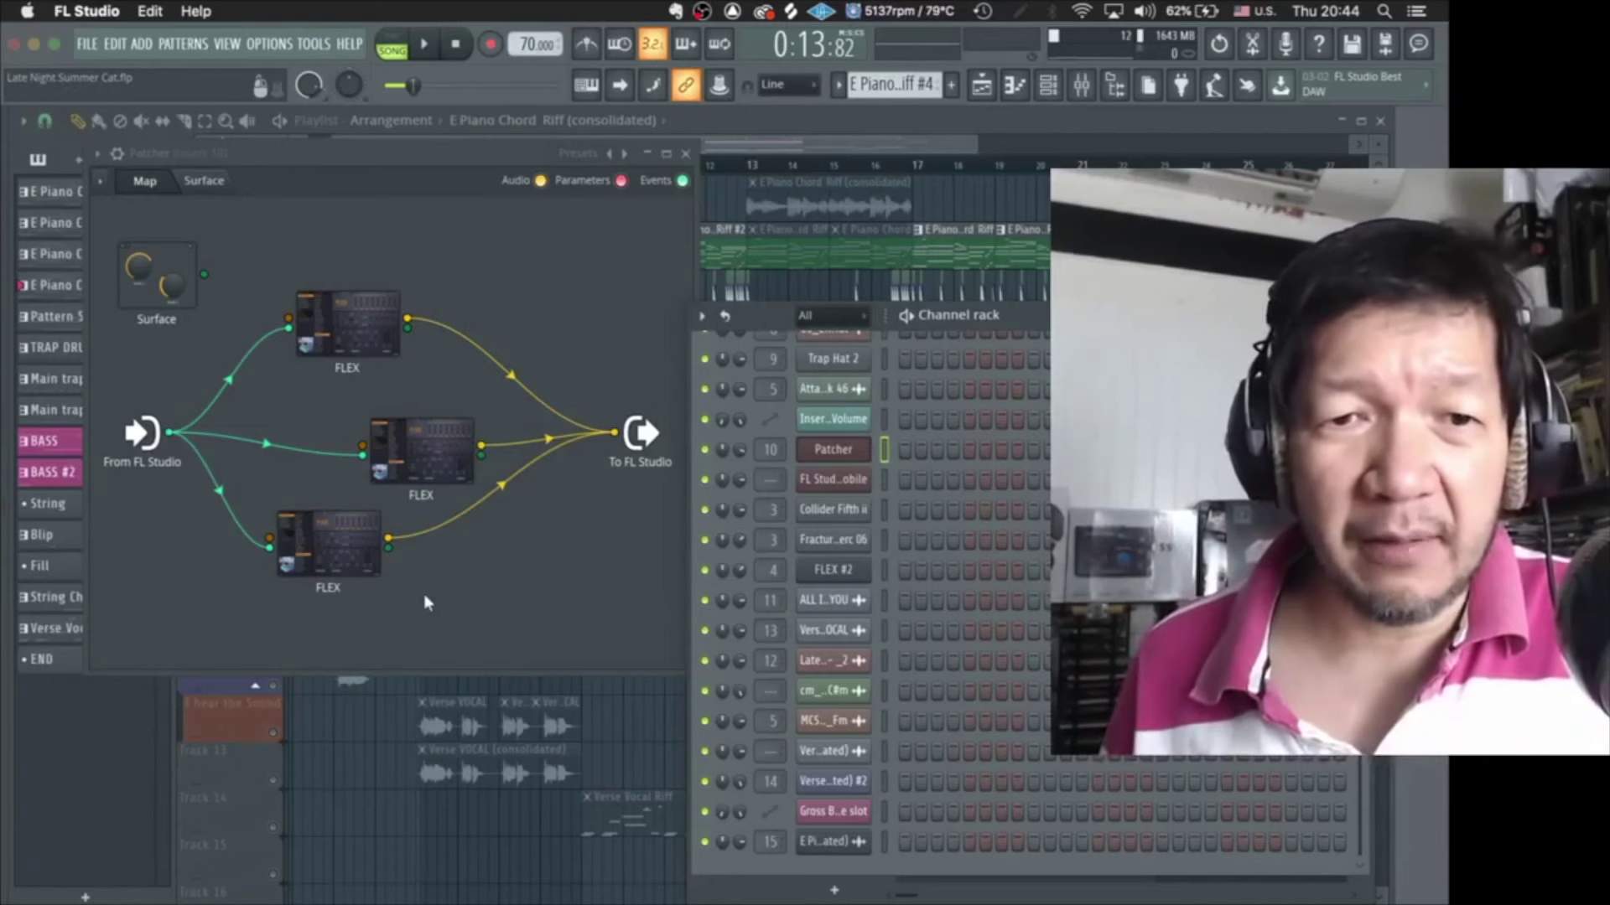
left_click(685, 154)
Solo the BASS track and listen to it from bar 5
right_click(273, 450)
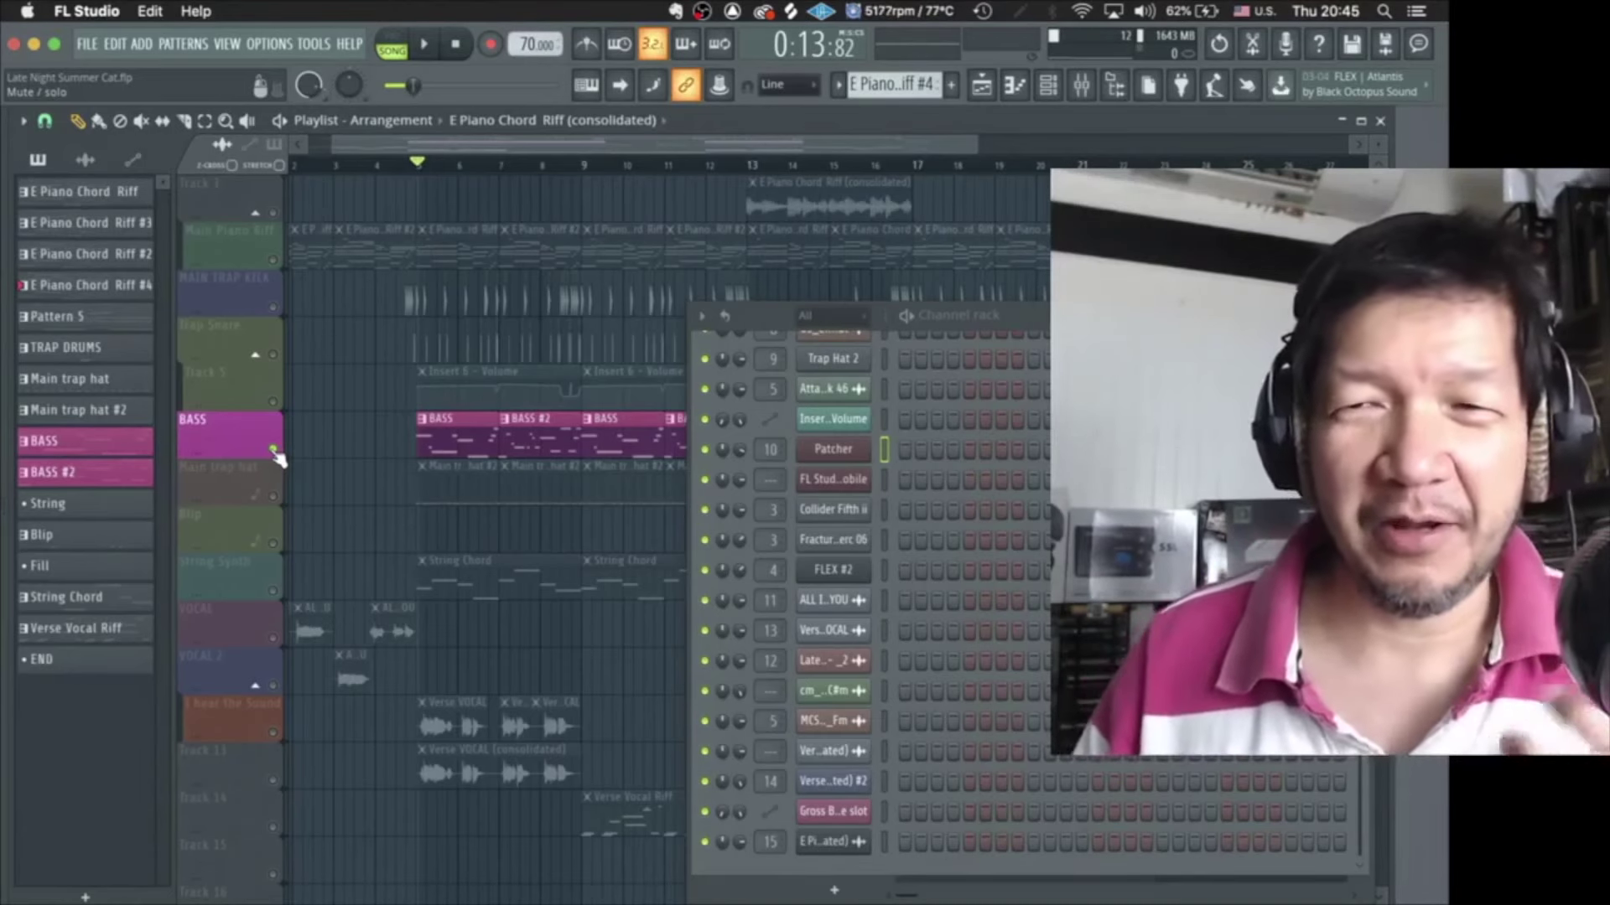
key("space")
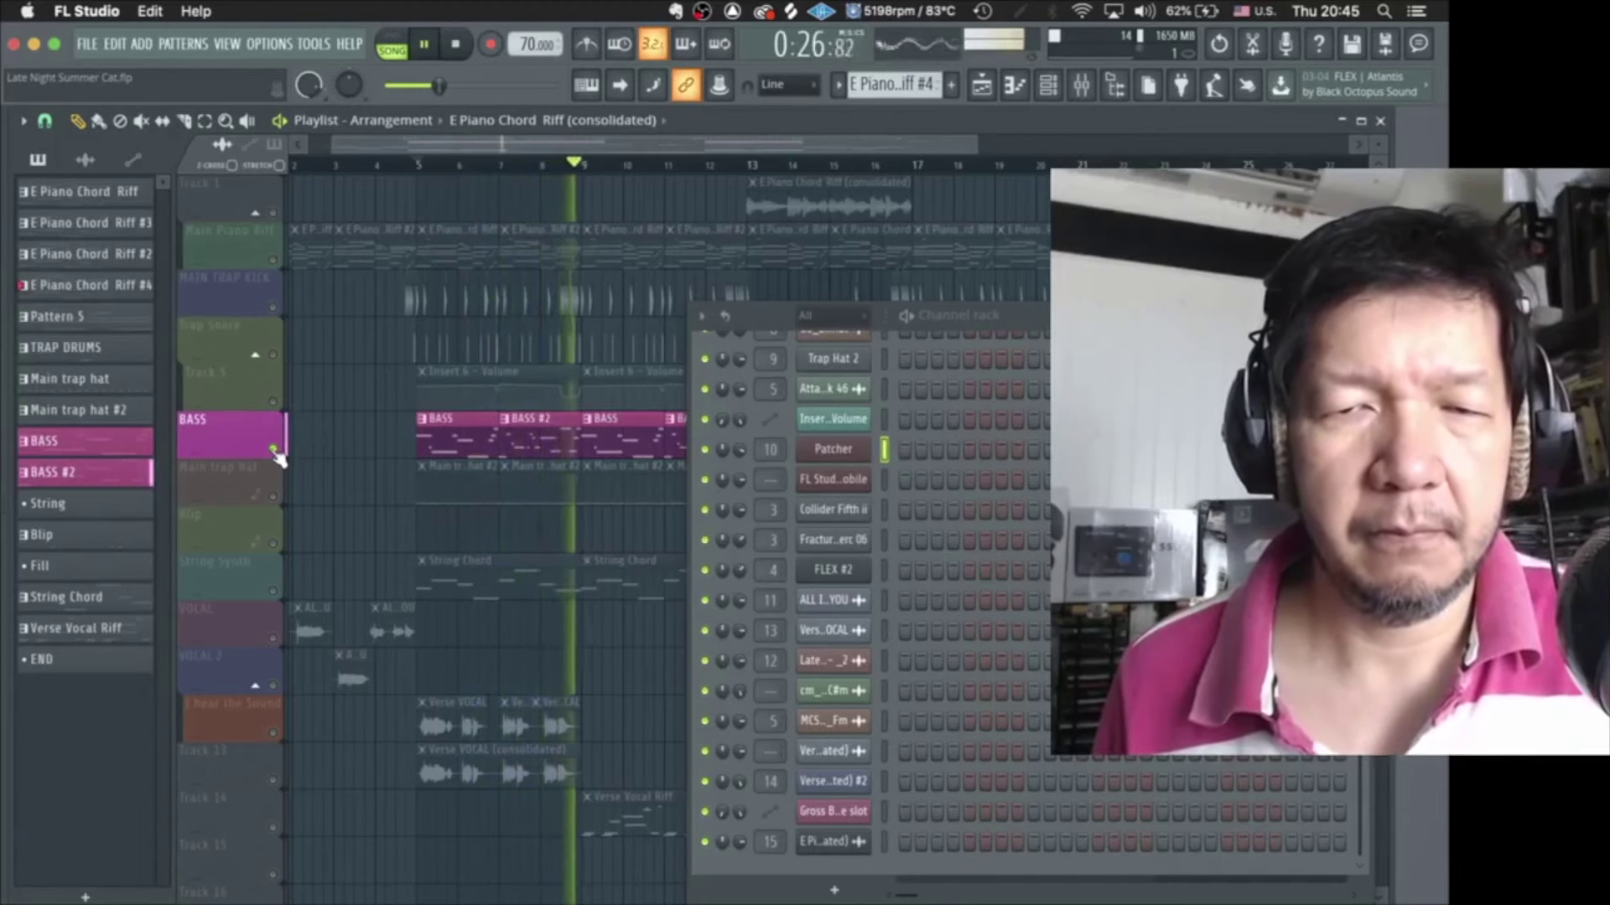
key("space")
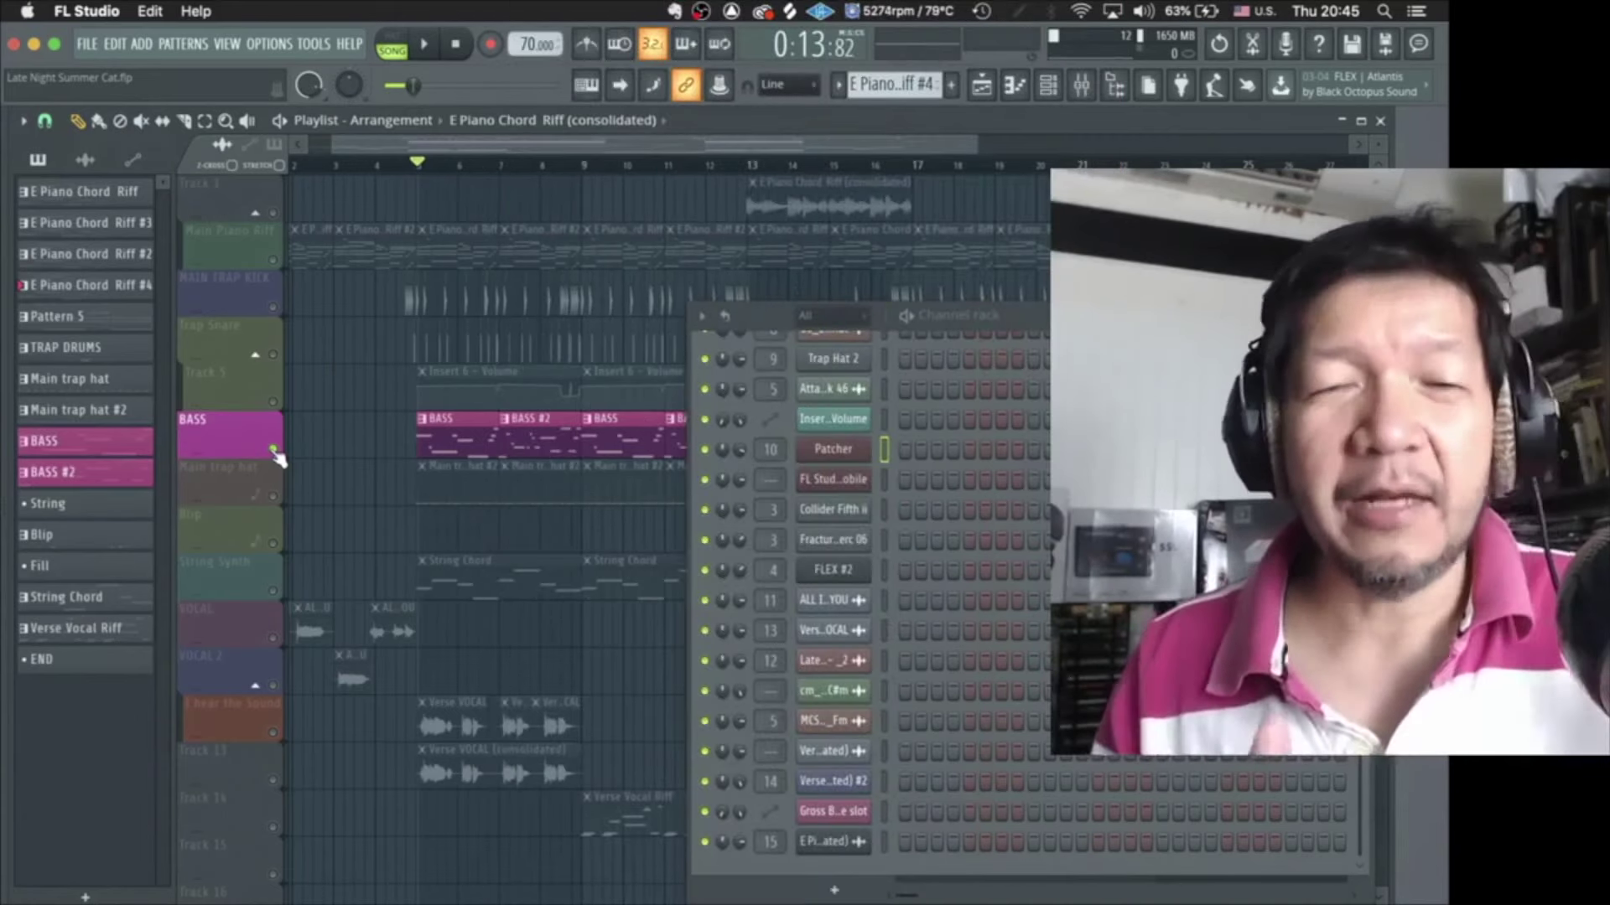
Unsolo the BASS track, mute String Synth, VOCAL, VOCAL 2 and I hear the Sound, and play from bar 5
left_click(275, 450, "ctrl")
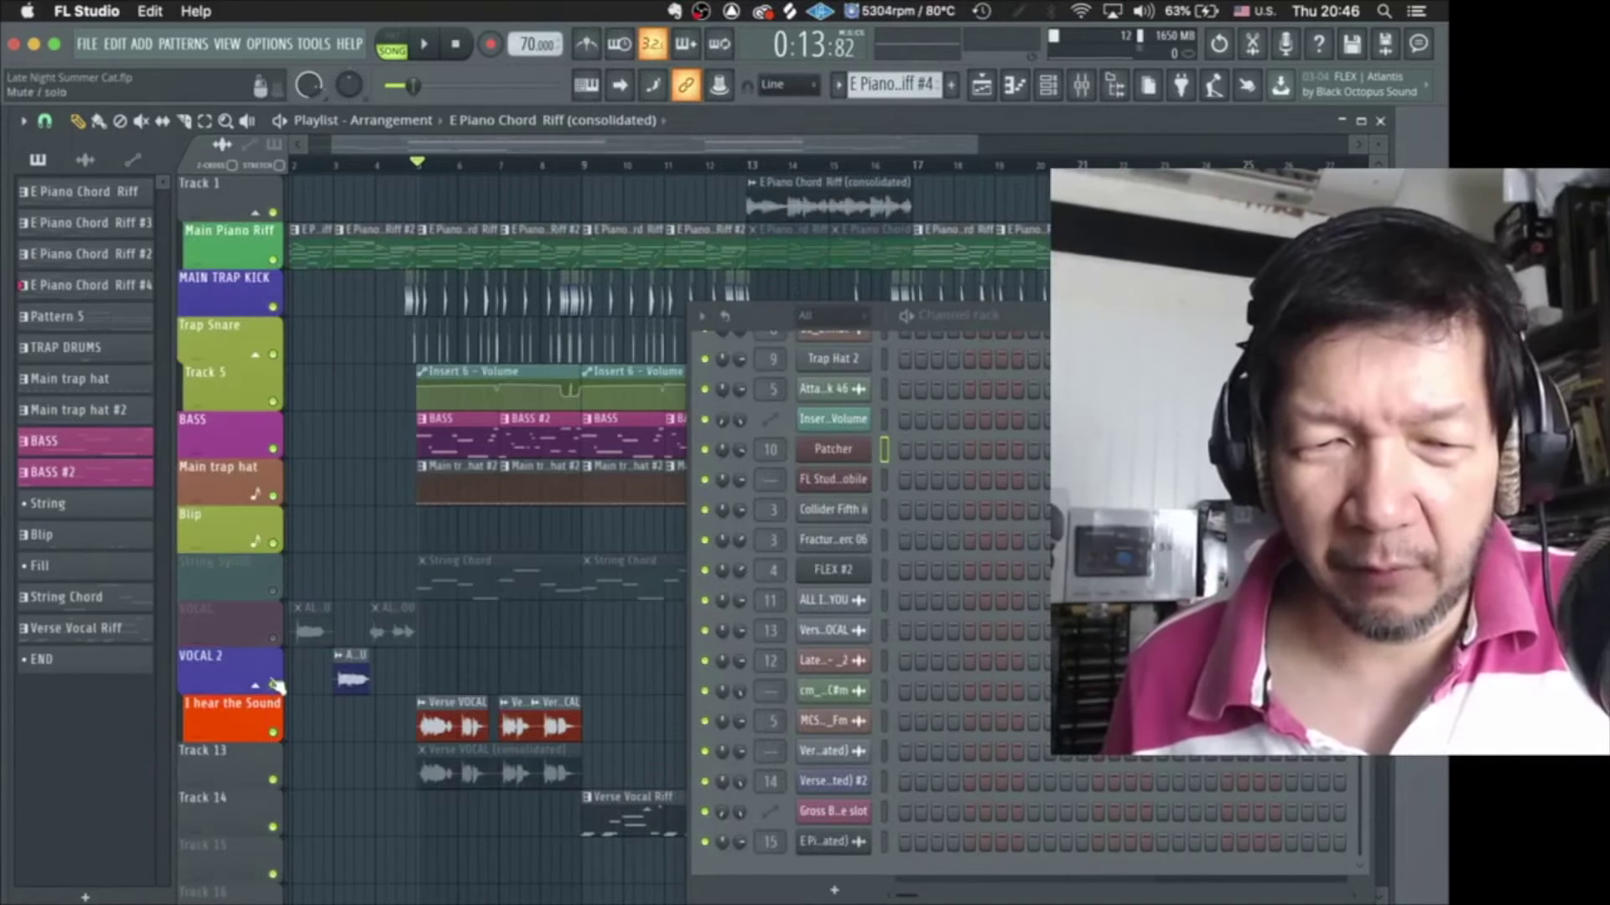
left_click_drag(277, 685, 279, 738)
key("space")
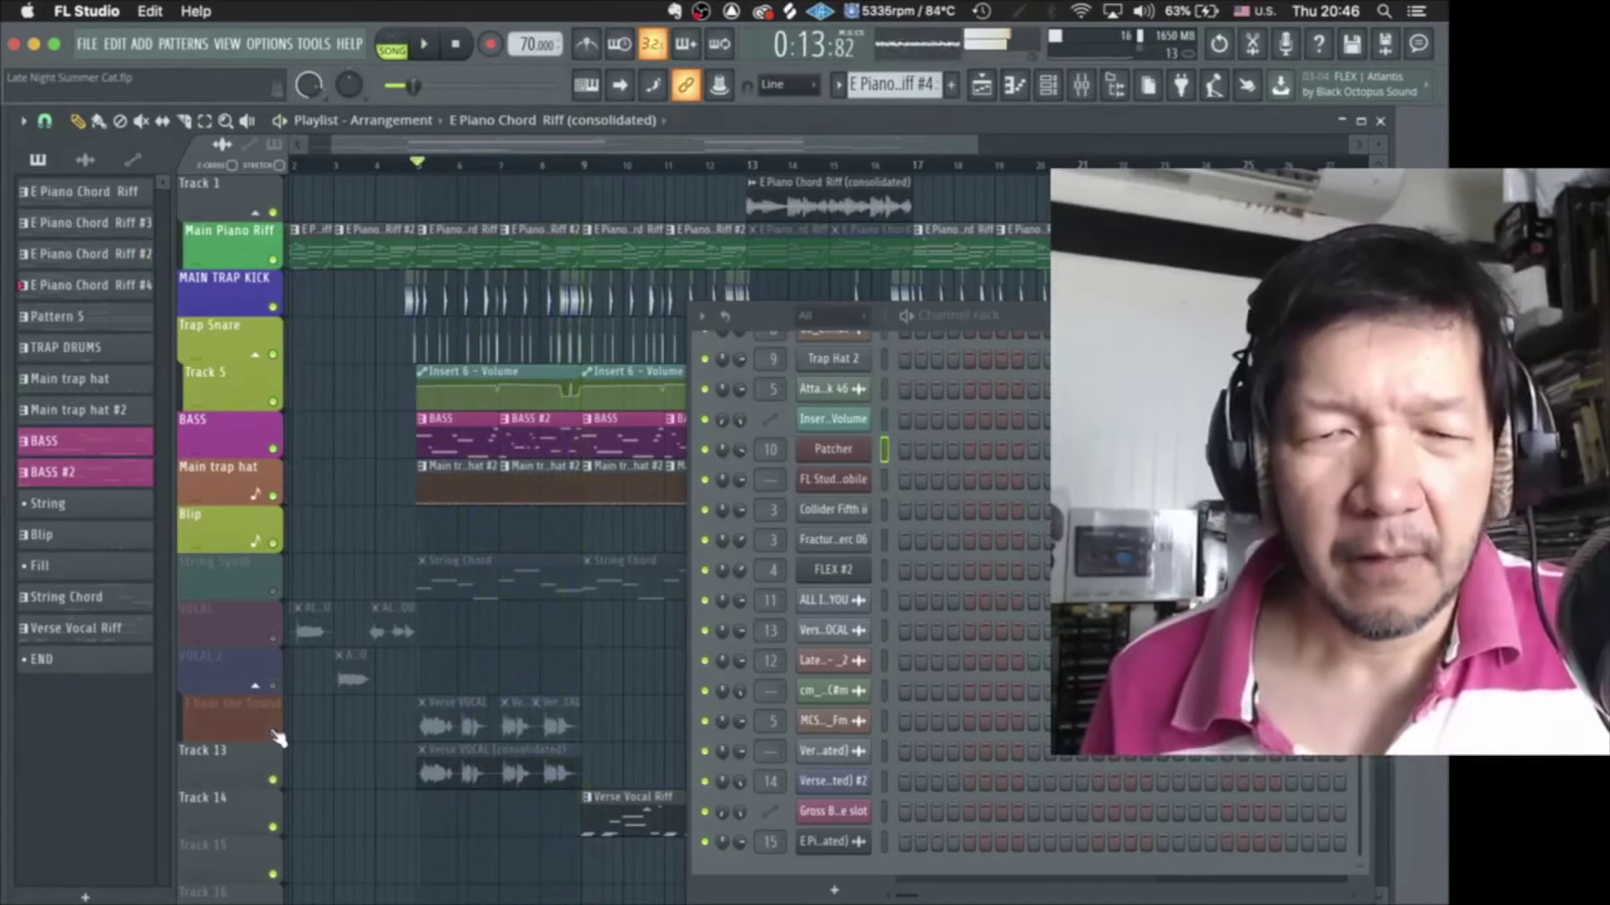
key("space")
Unmute the String Synth track and play it both soloed and within the instrumental mix around bar 5
left_click_drag(758, 315, 811, 321)
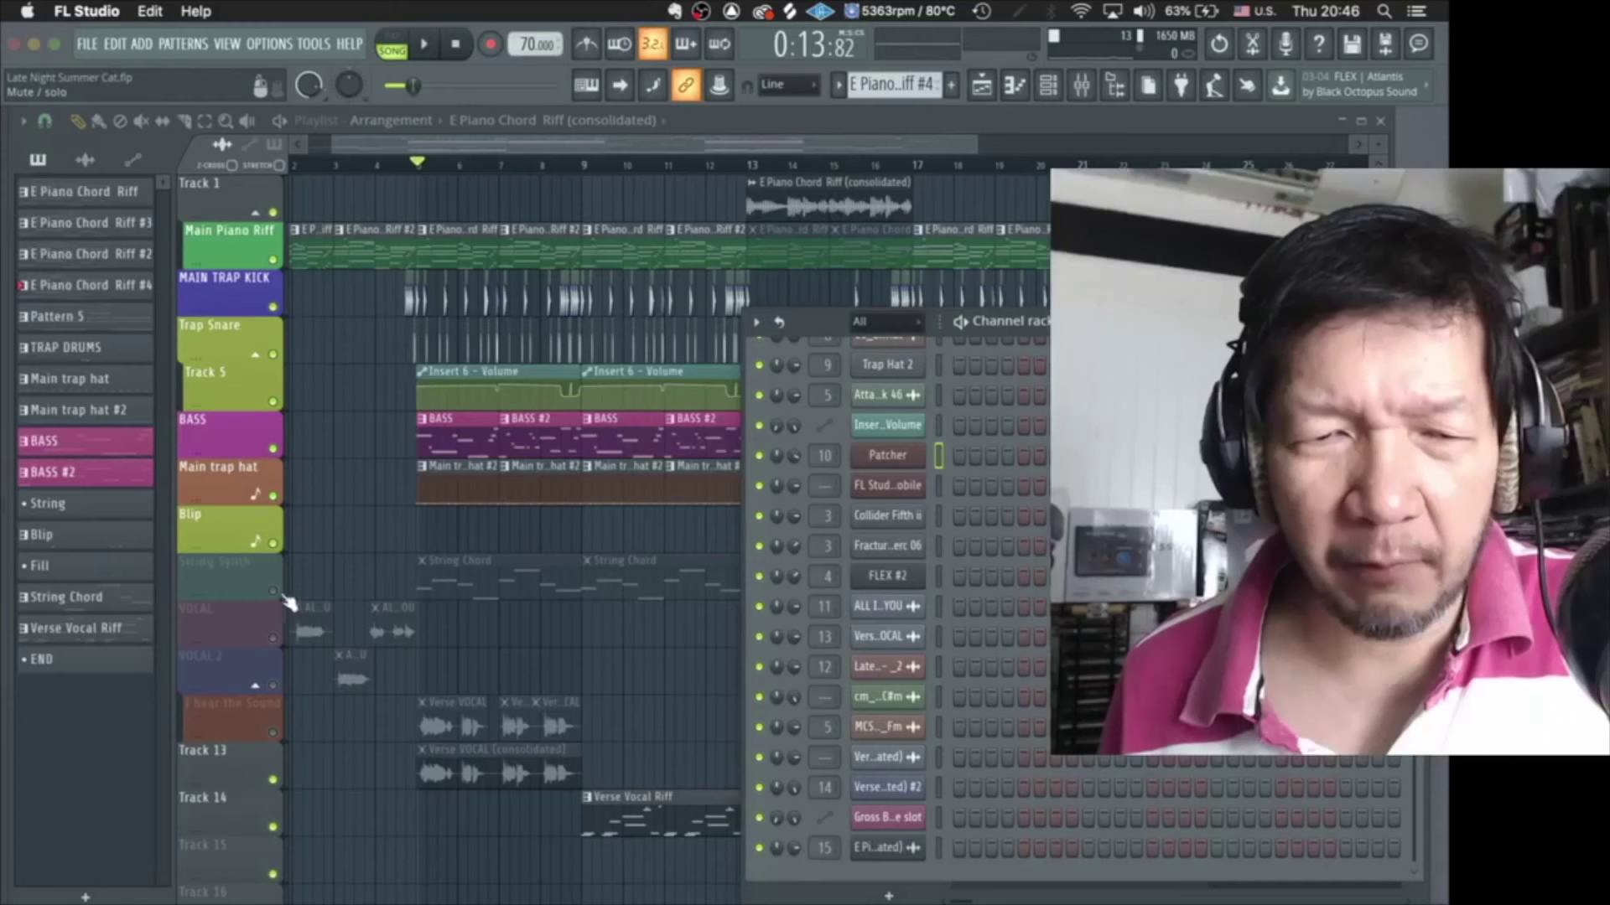
left_click(274, 592)
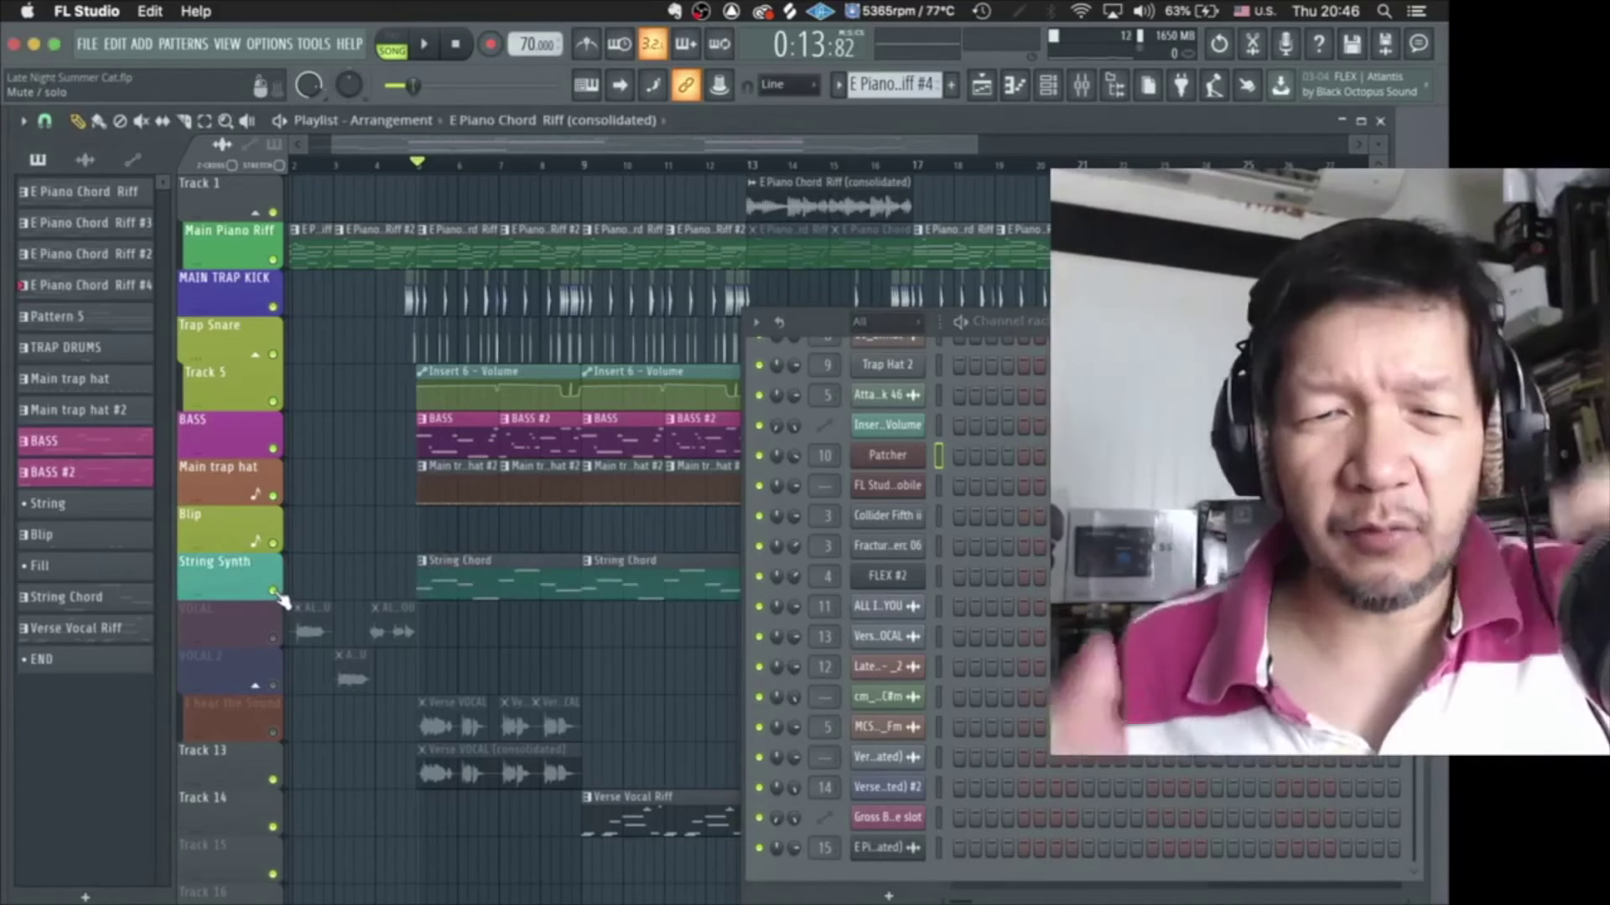
right_click(274, 592)
key("space")
scroll(591, 172, "up", 3)
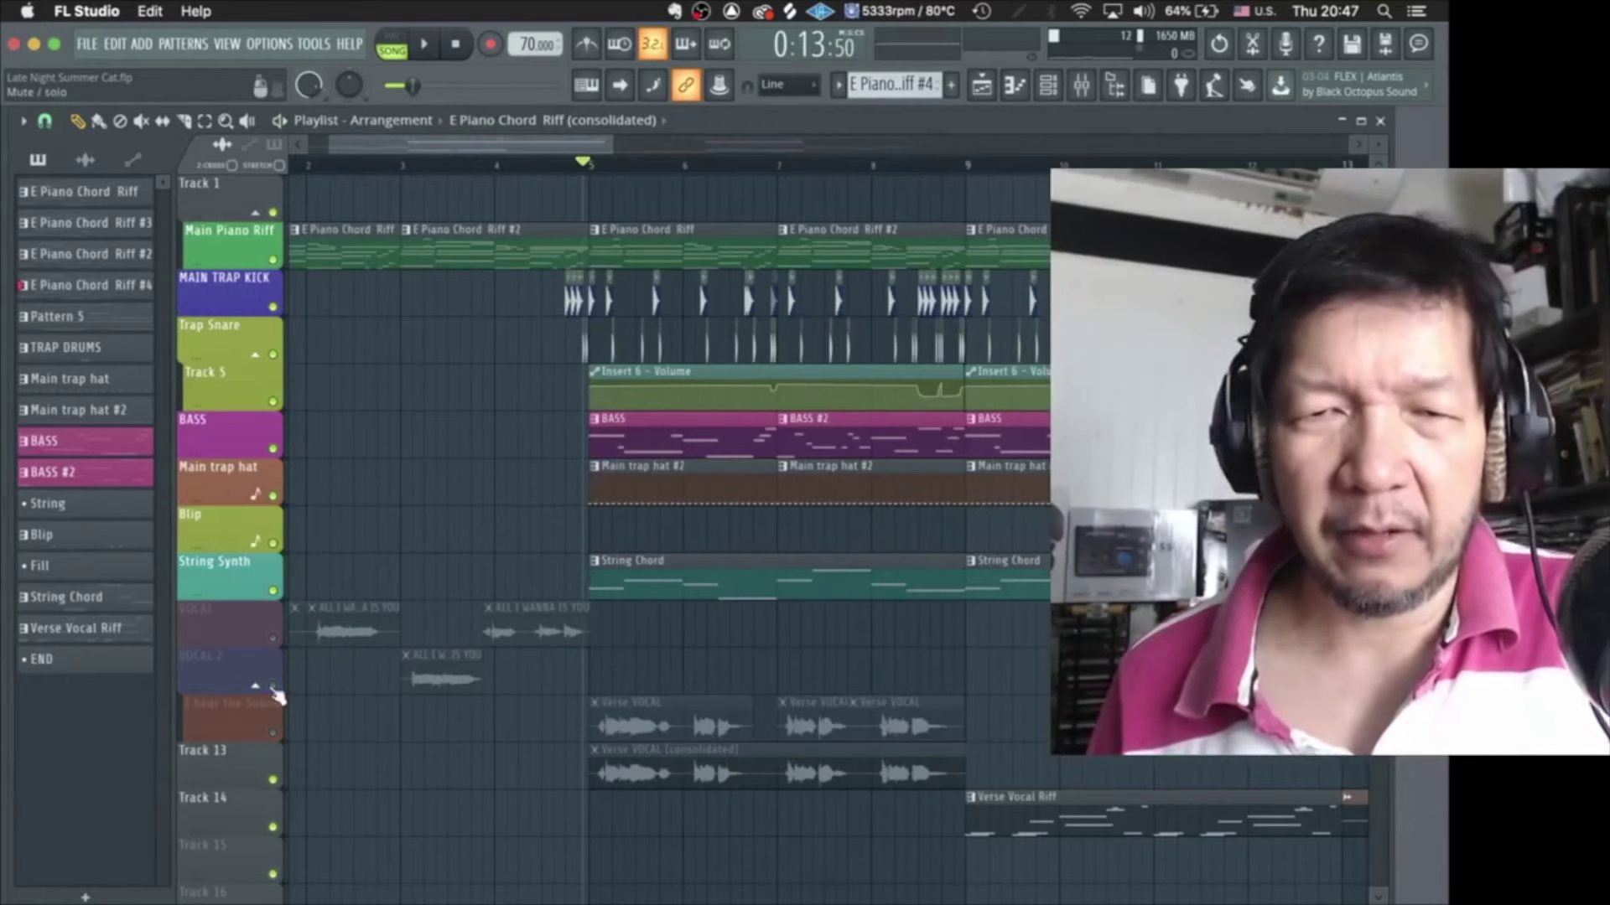
key("space")
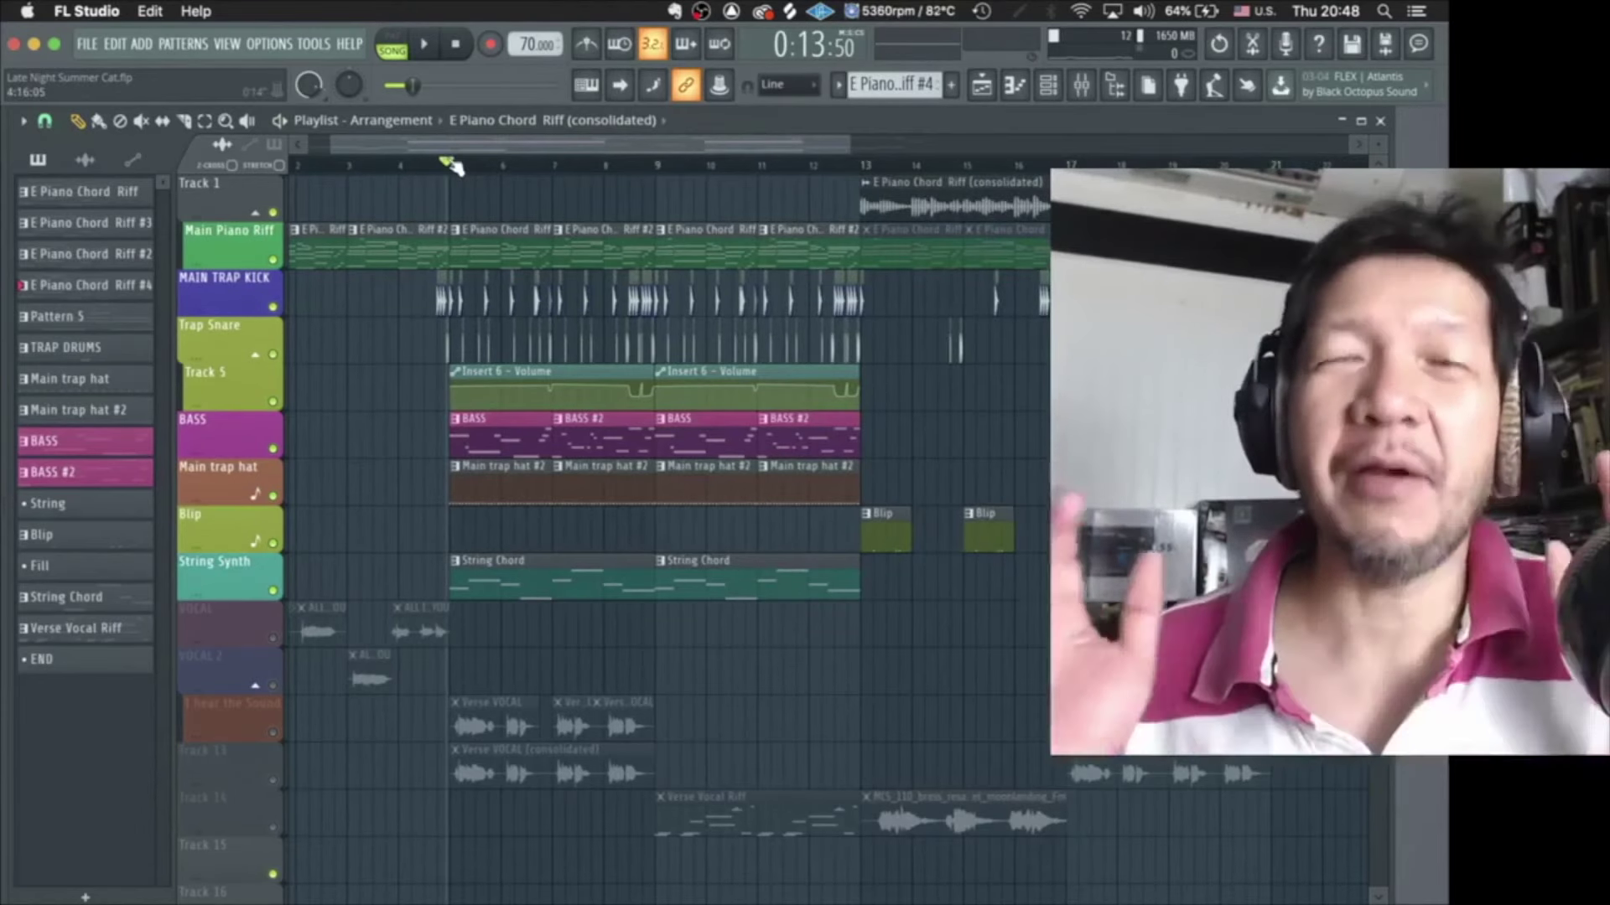
Switch to Splice and browse the sample library's full list of downloads
mouse_move(1014, 894)
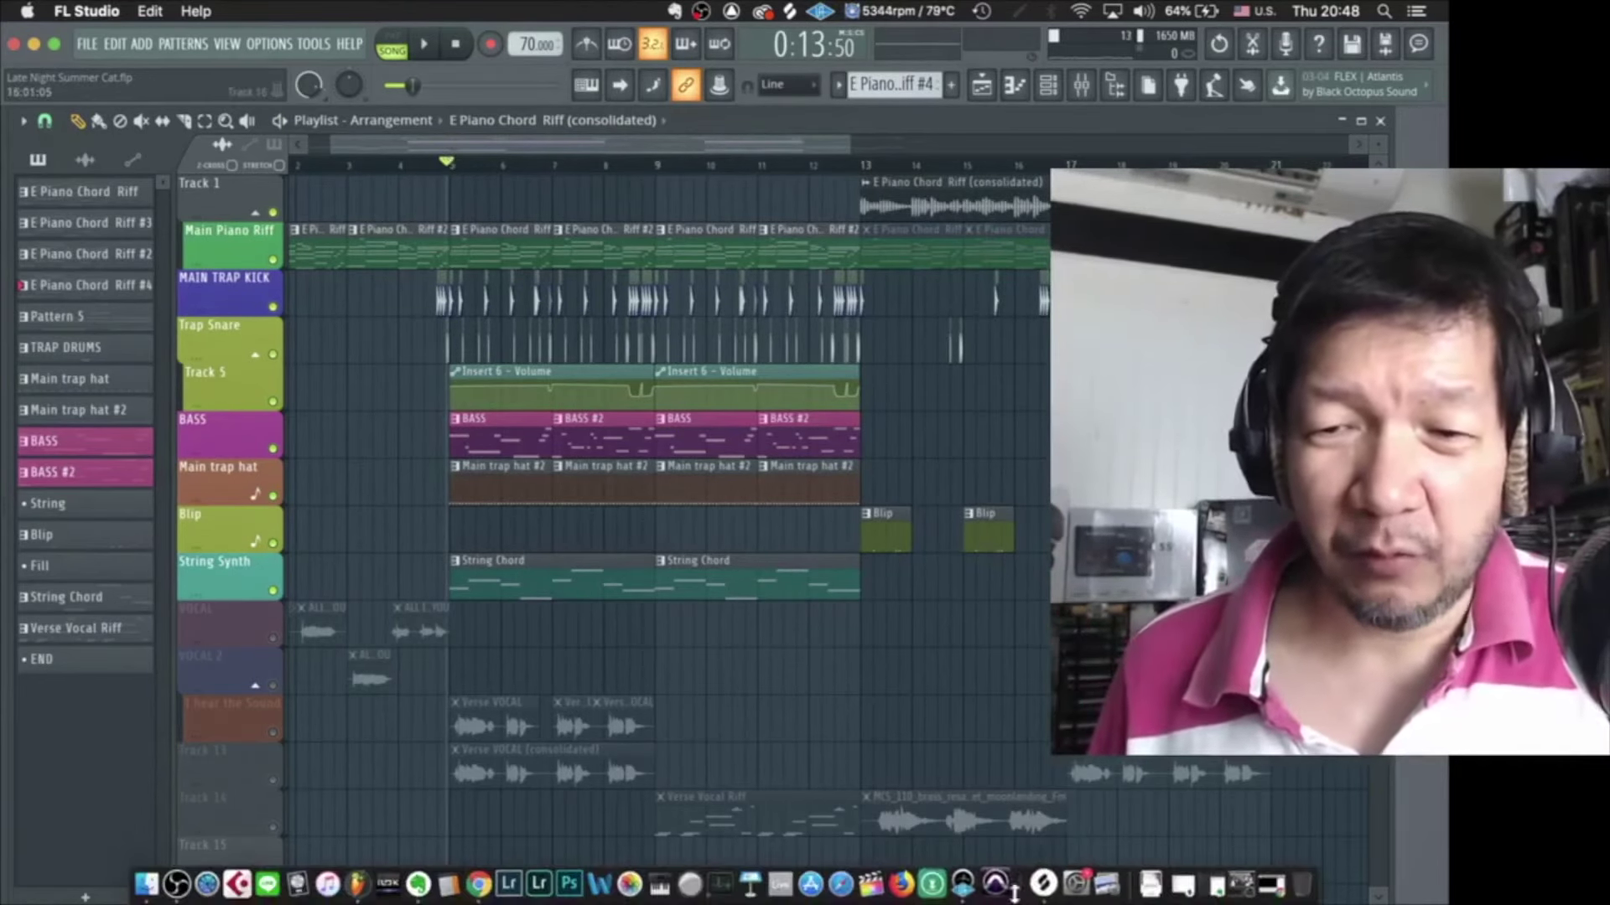
left_click(1042, 887)
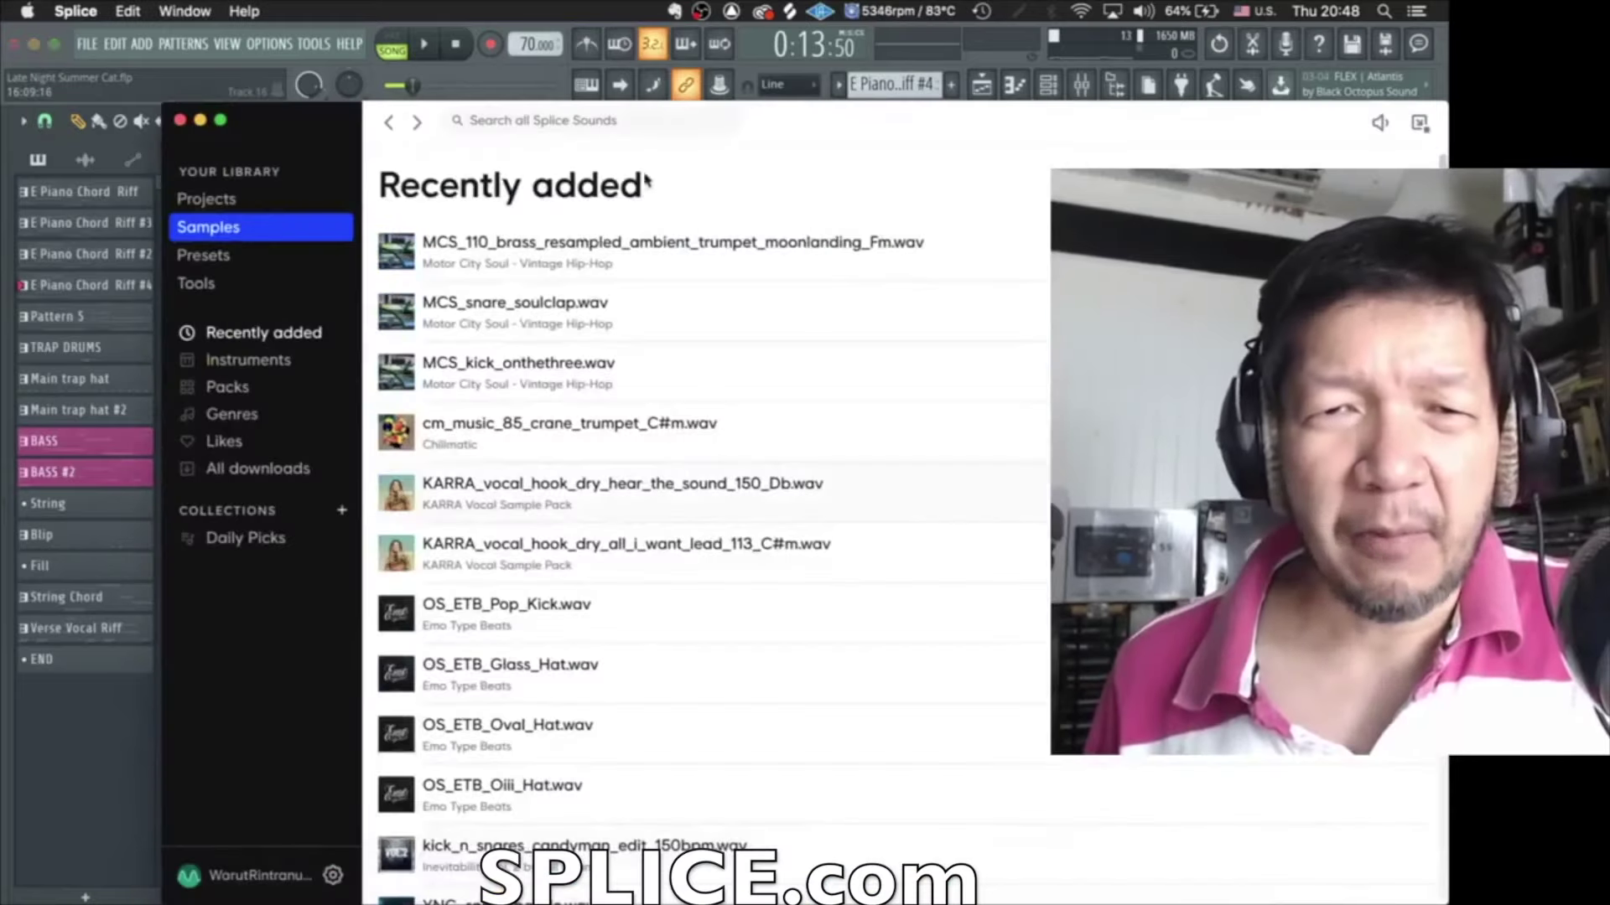
left_click_drag(405, 125, 336, 49)
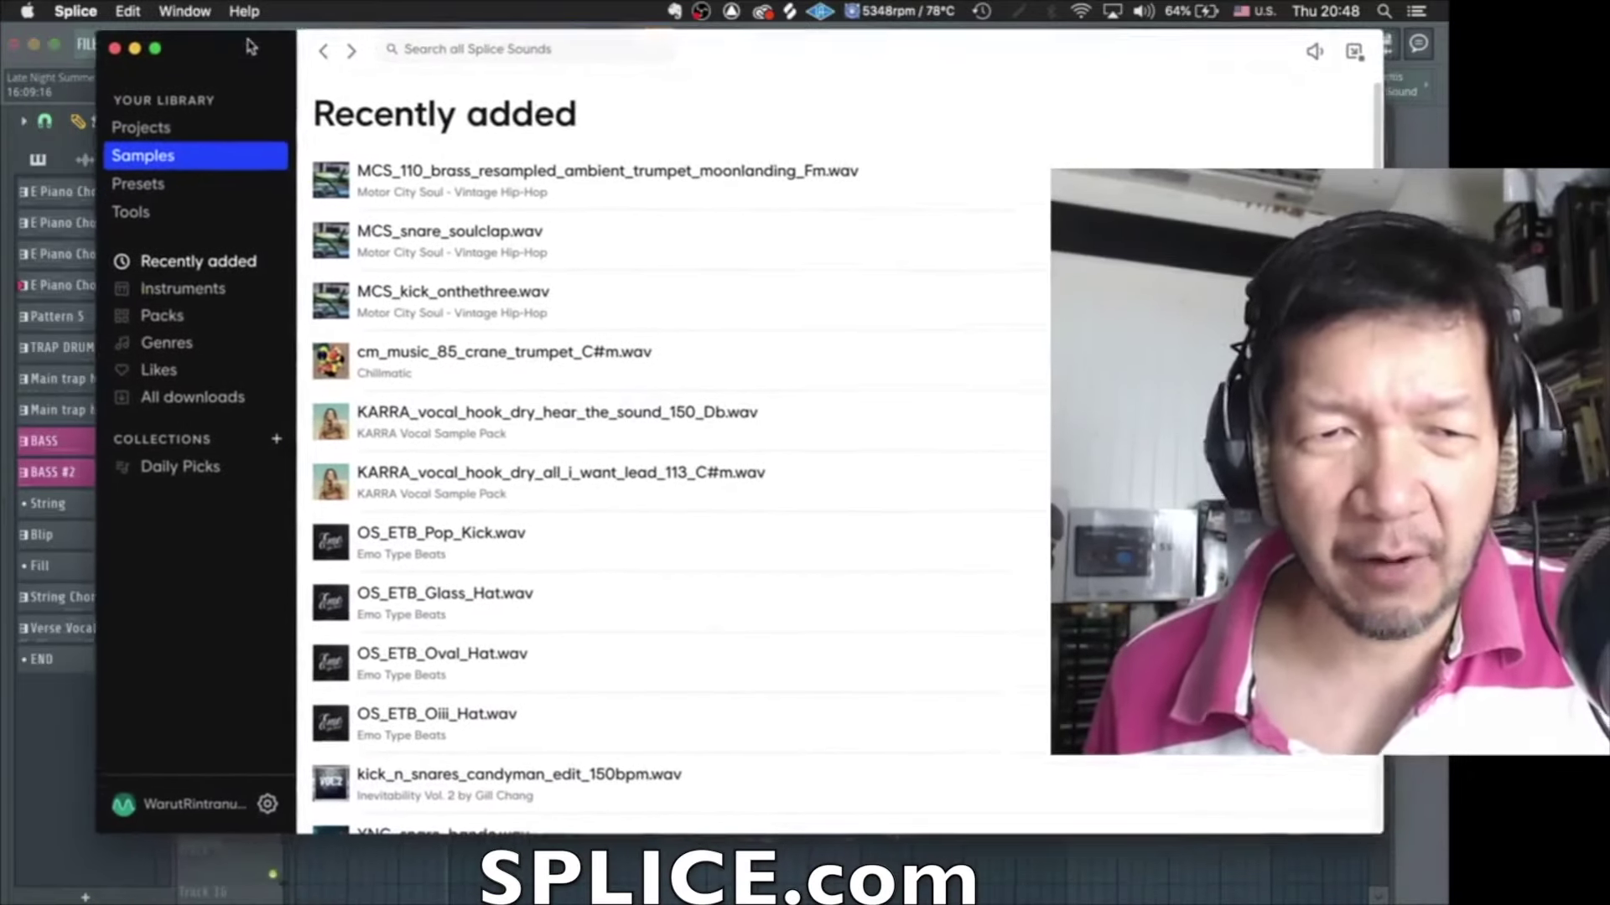
left_click(180, 282)
left_click(190, 391)
Shrink Splice to its compact view, move it over the playlist to show the downloads, and return to FL Studio
left_click(1348, 50)
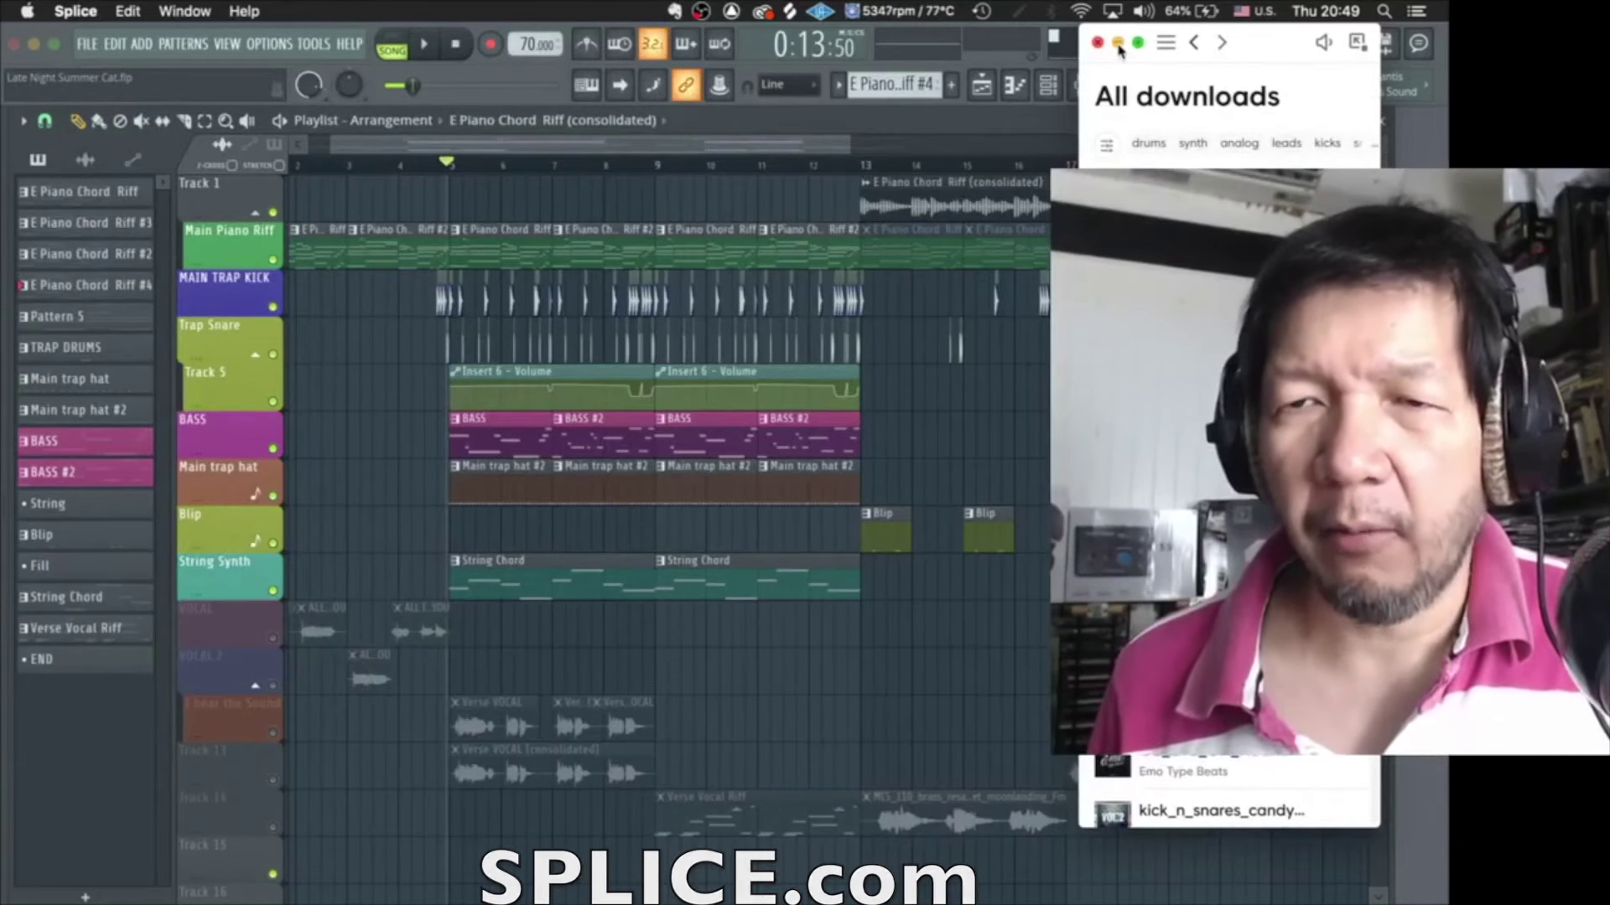
left_click_drag(1249, 57, 965, 56)
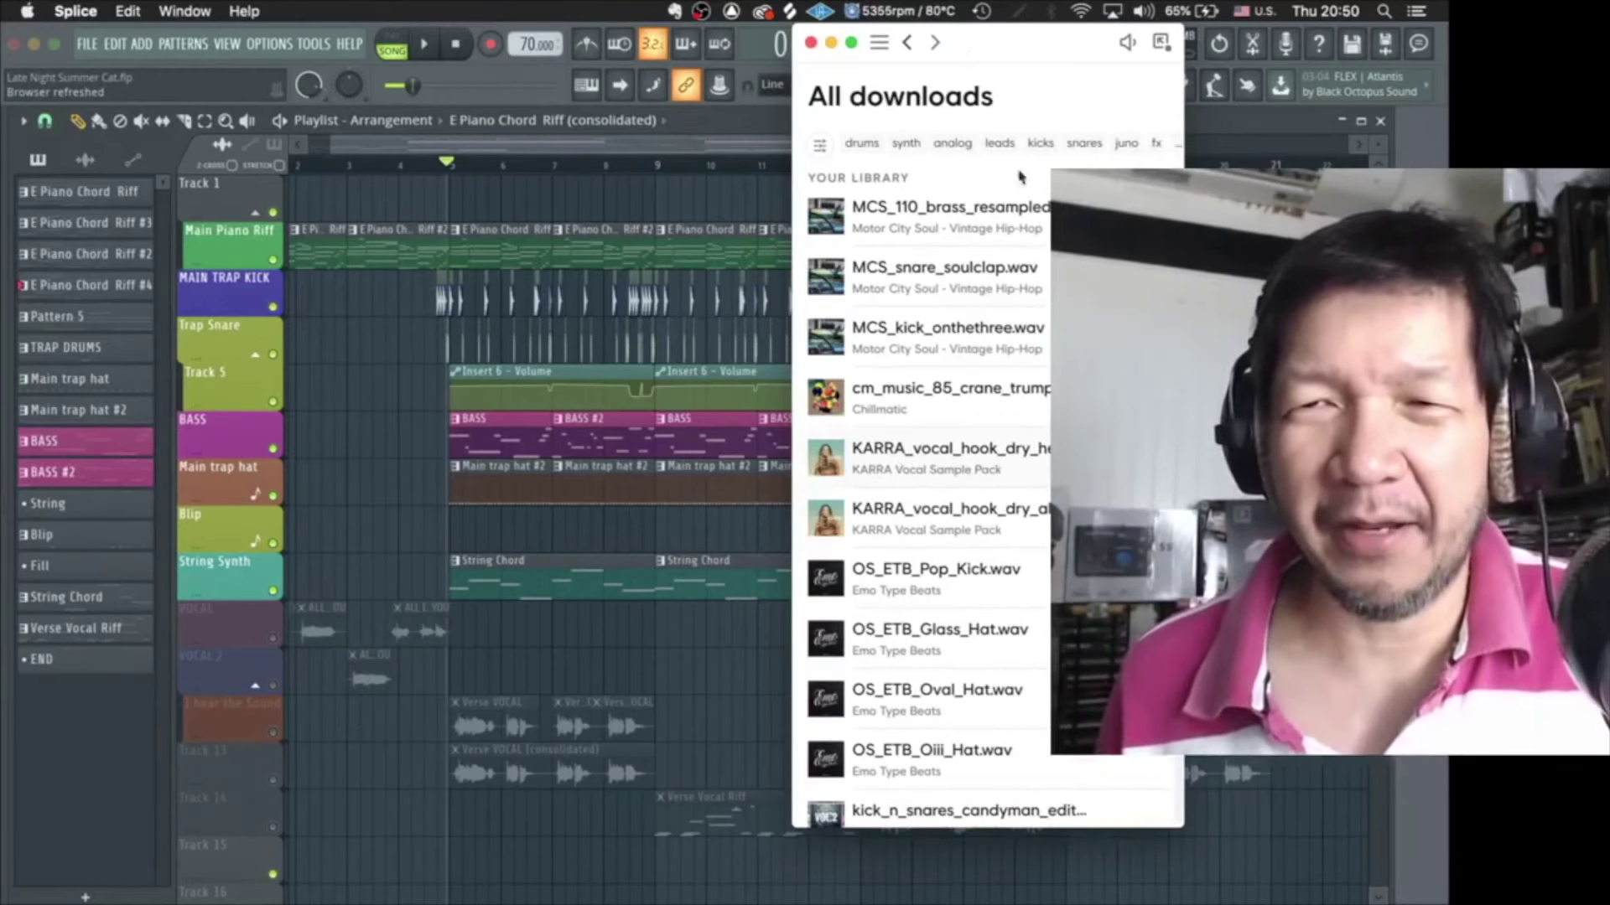
left_click(467, 557)
Unmute the VOCAL, VOCAL 2 and I hear the Sound tracks and play the arrangement from bar 4
scroll(467, 555, "down", 1)
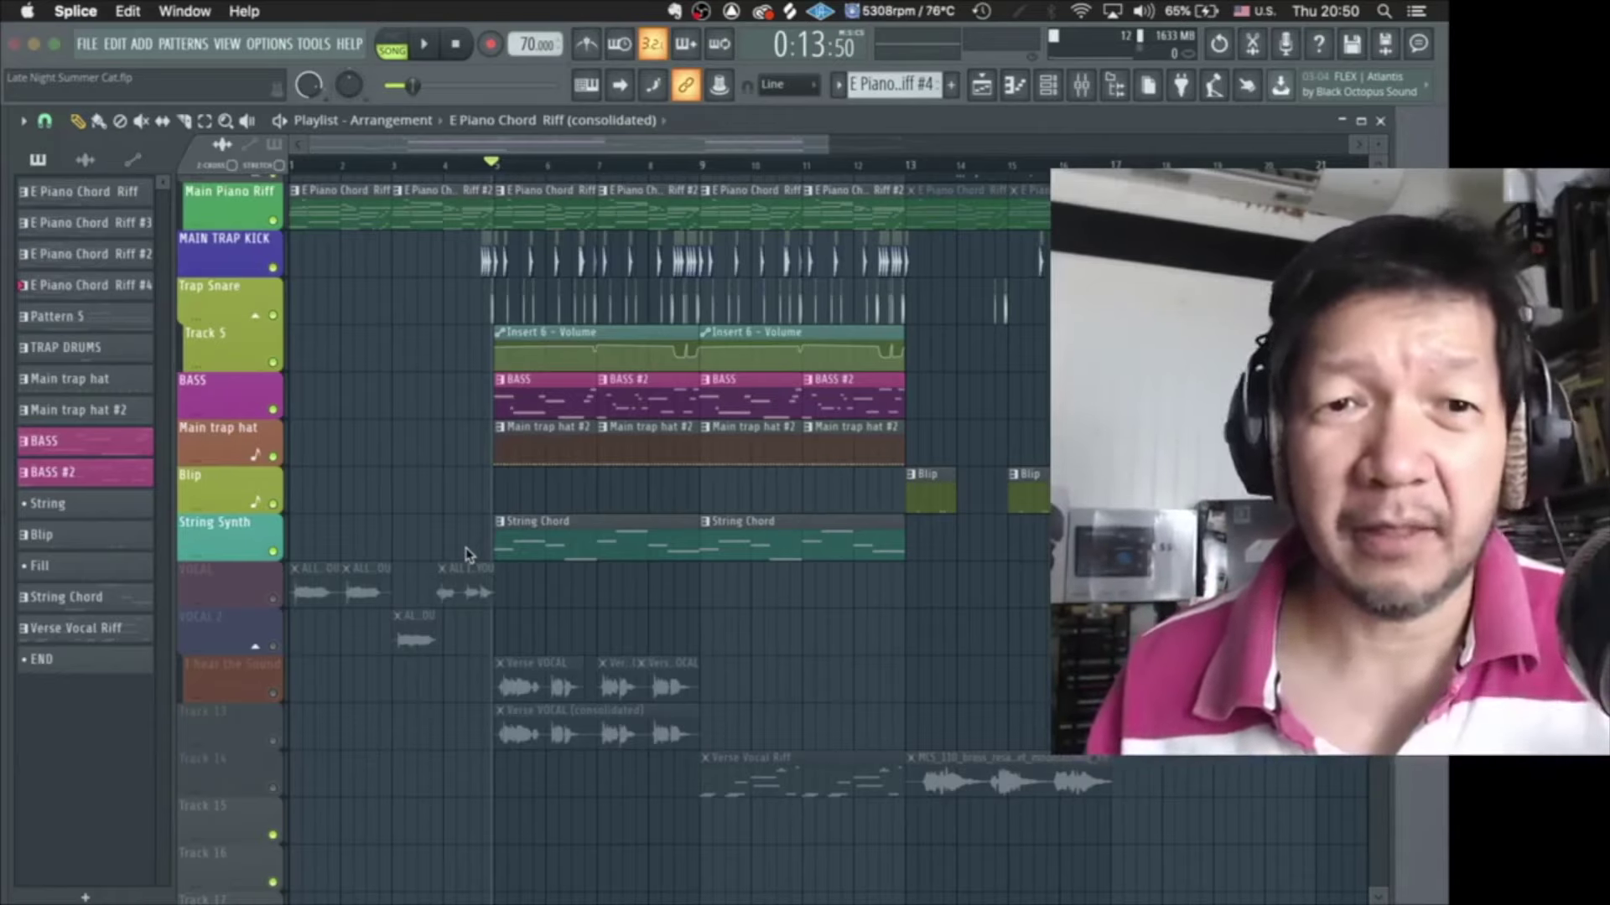
left_click(272, 600)
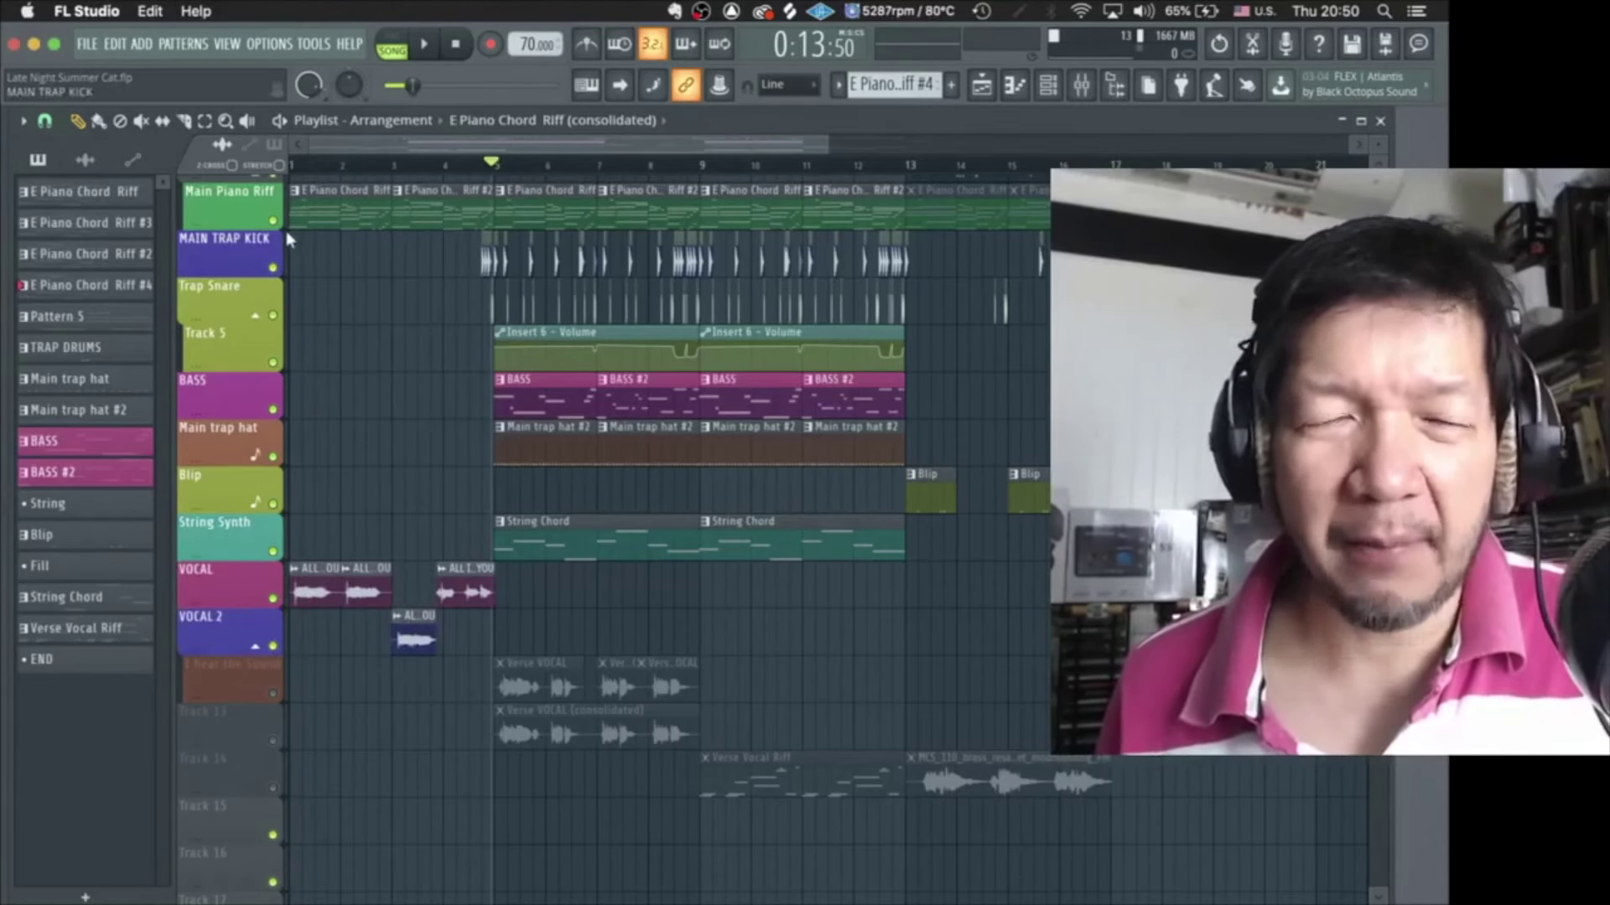
key("space")
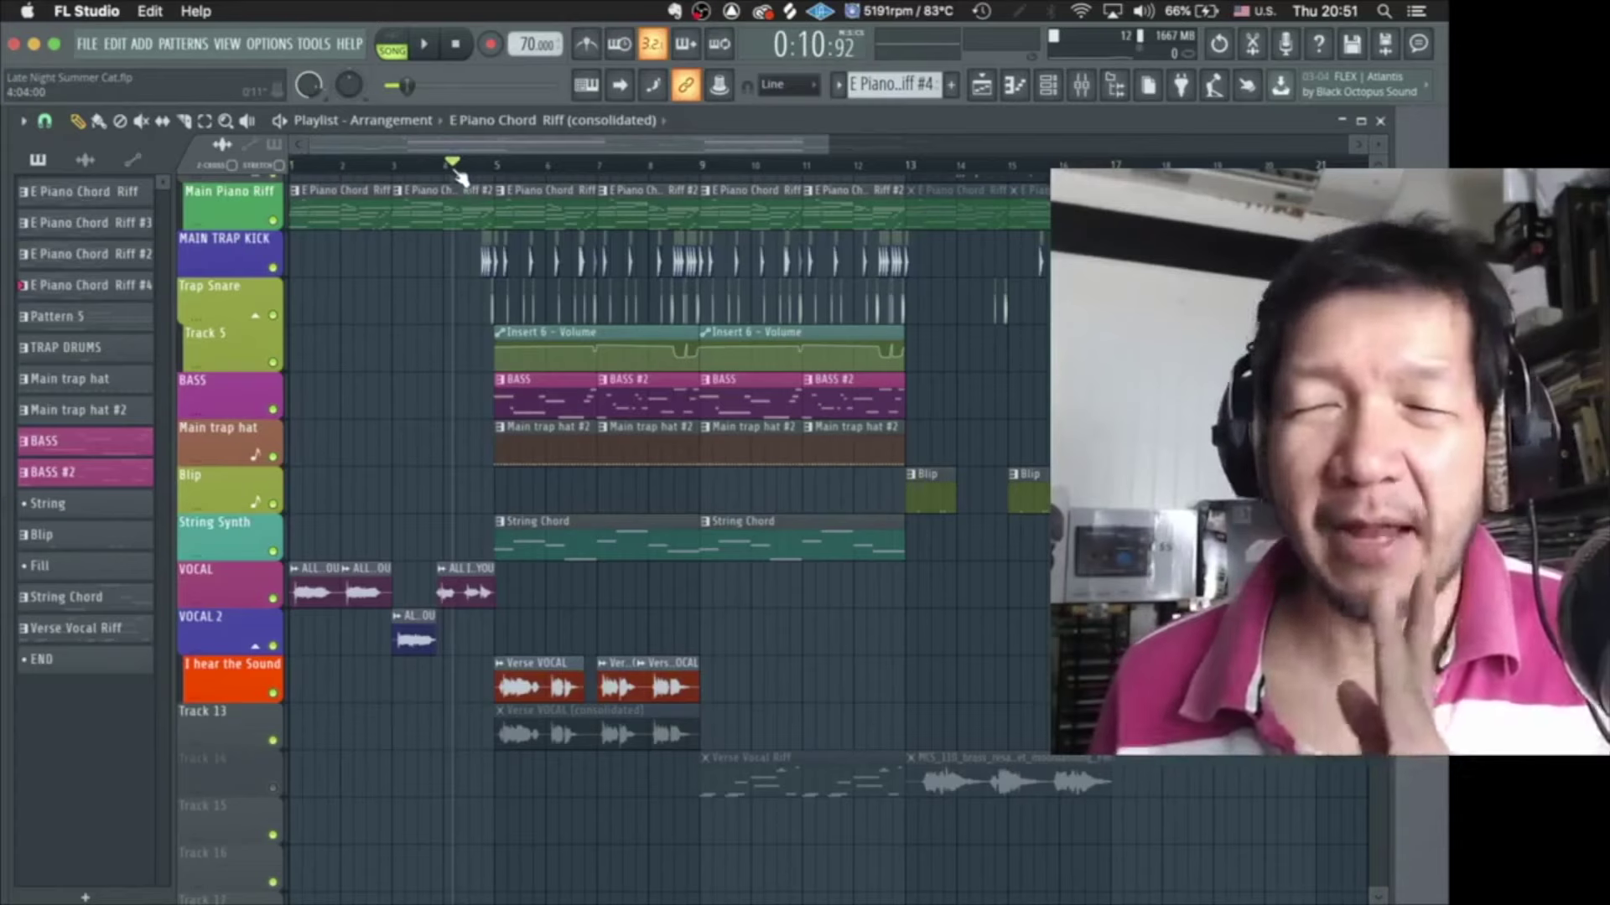
key("space")
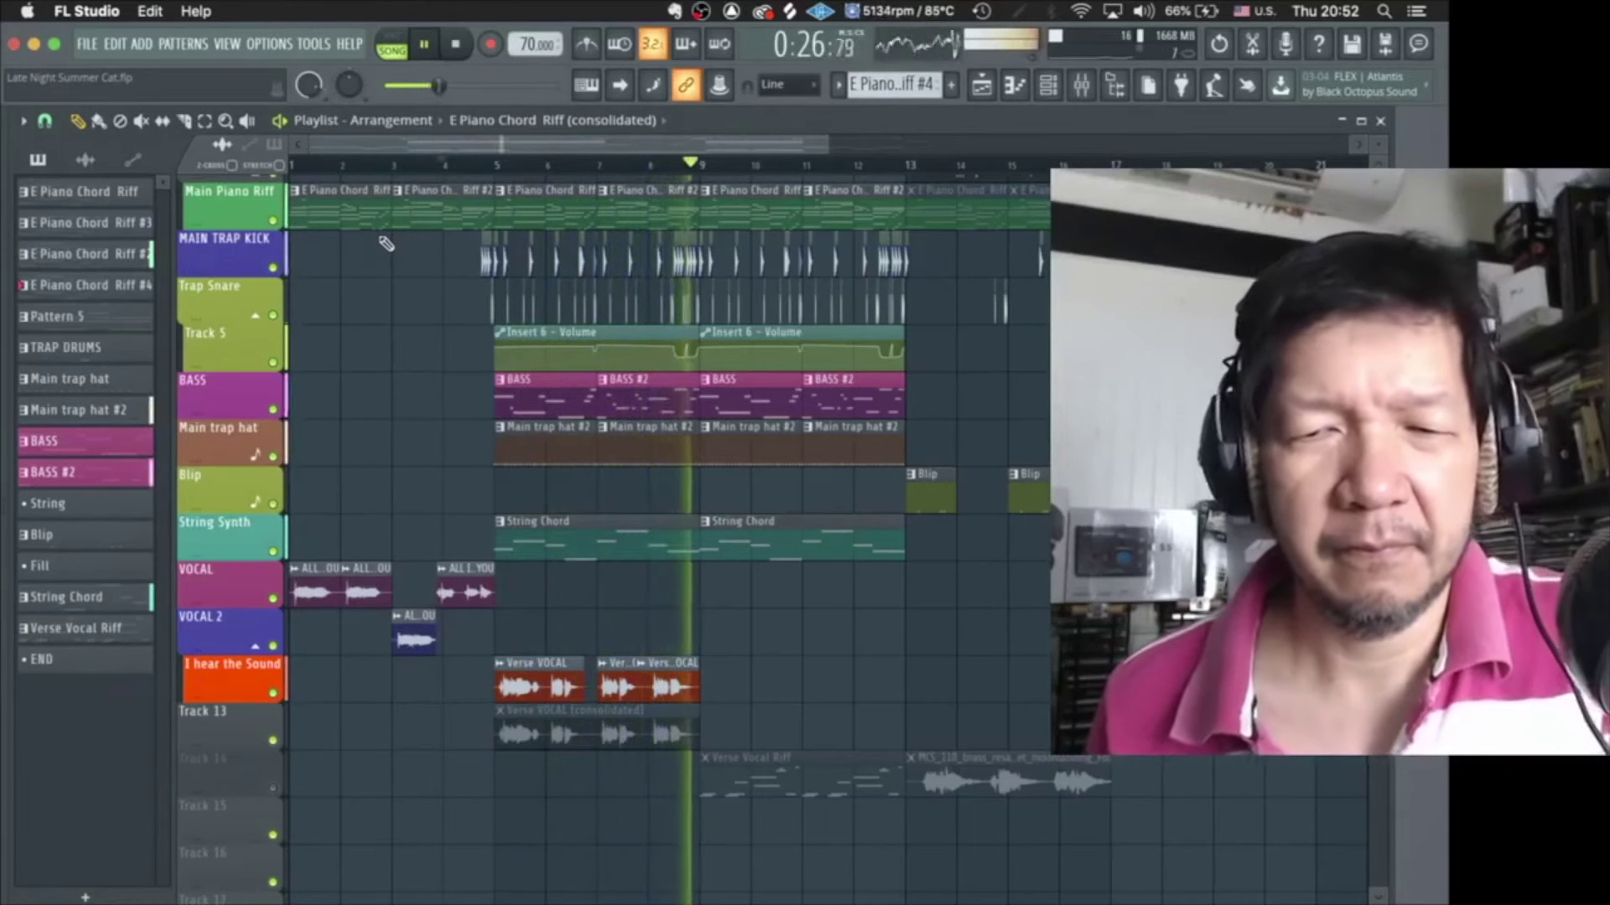
Unmute Track 14 with the Verse Vocal Riff and brass clips, and play the arrangement from bar 8
key("space")
key("ctrl+z")
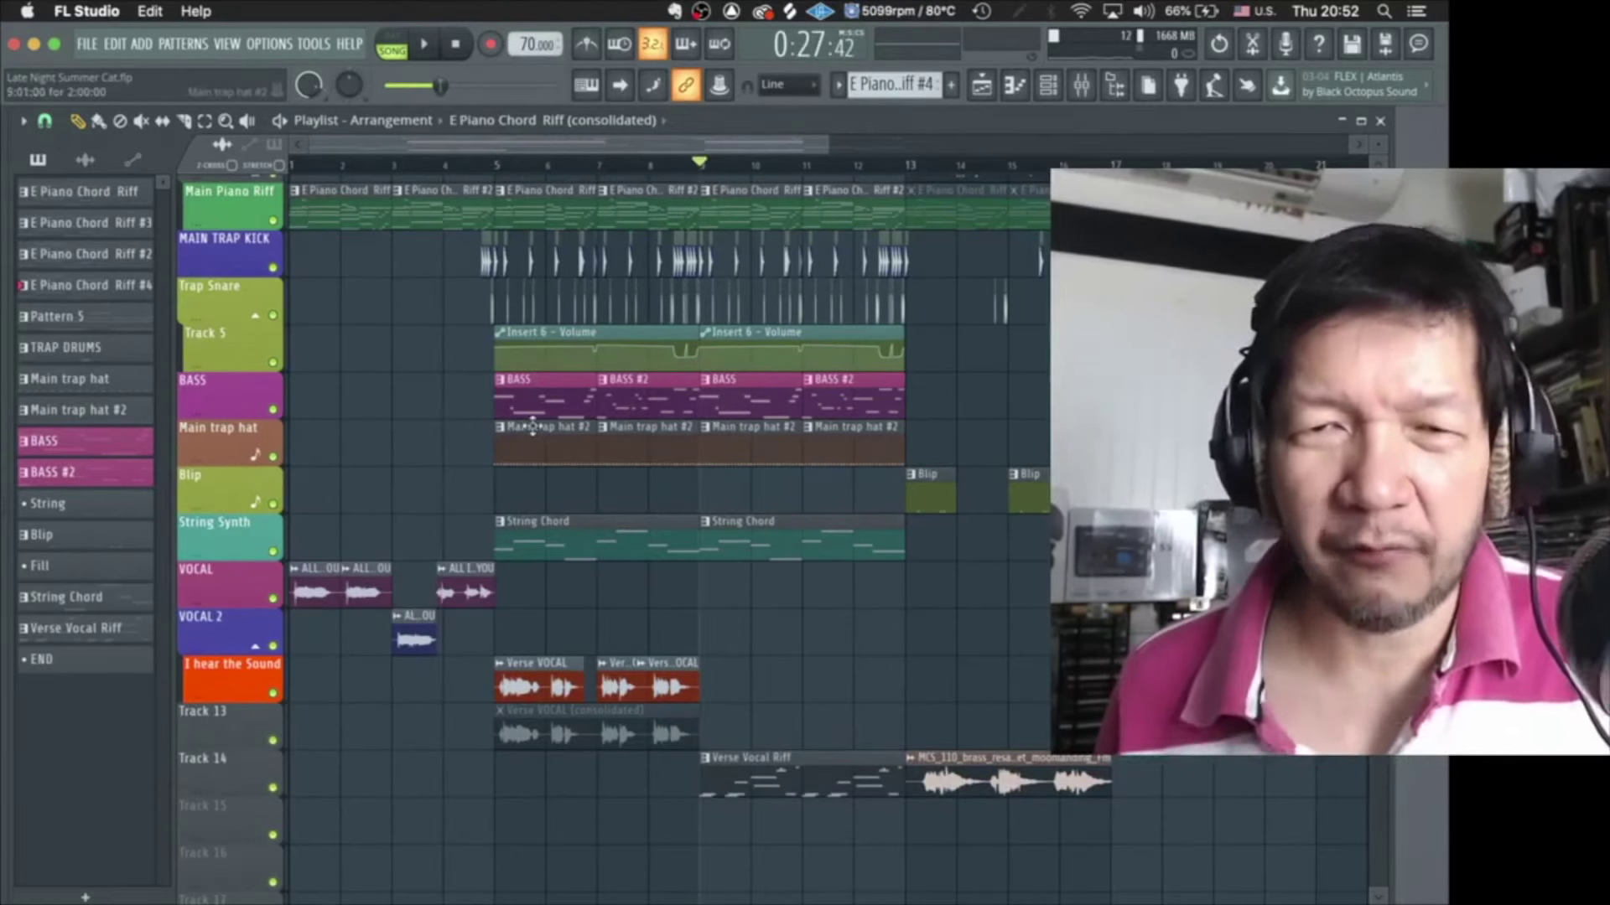
left_click(644, 165)
key("space")
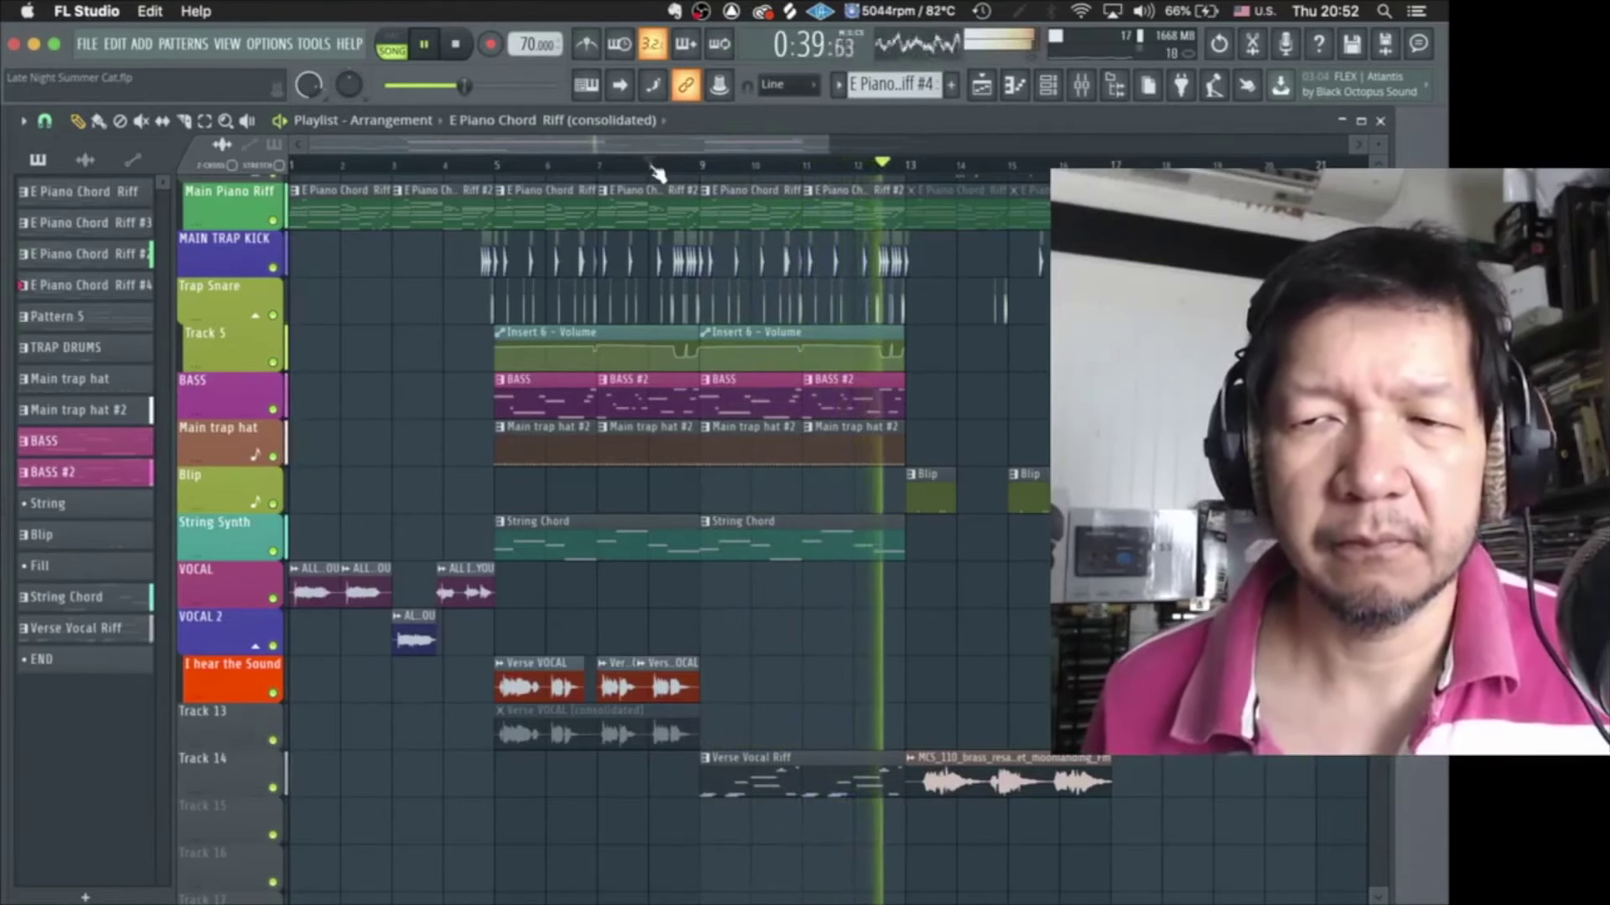
key("space")
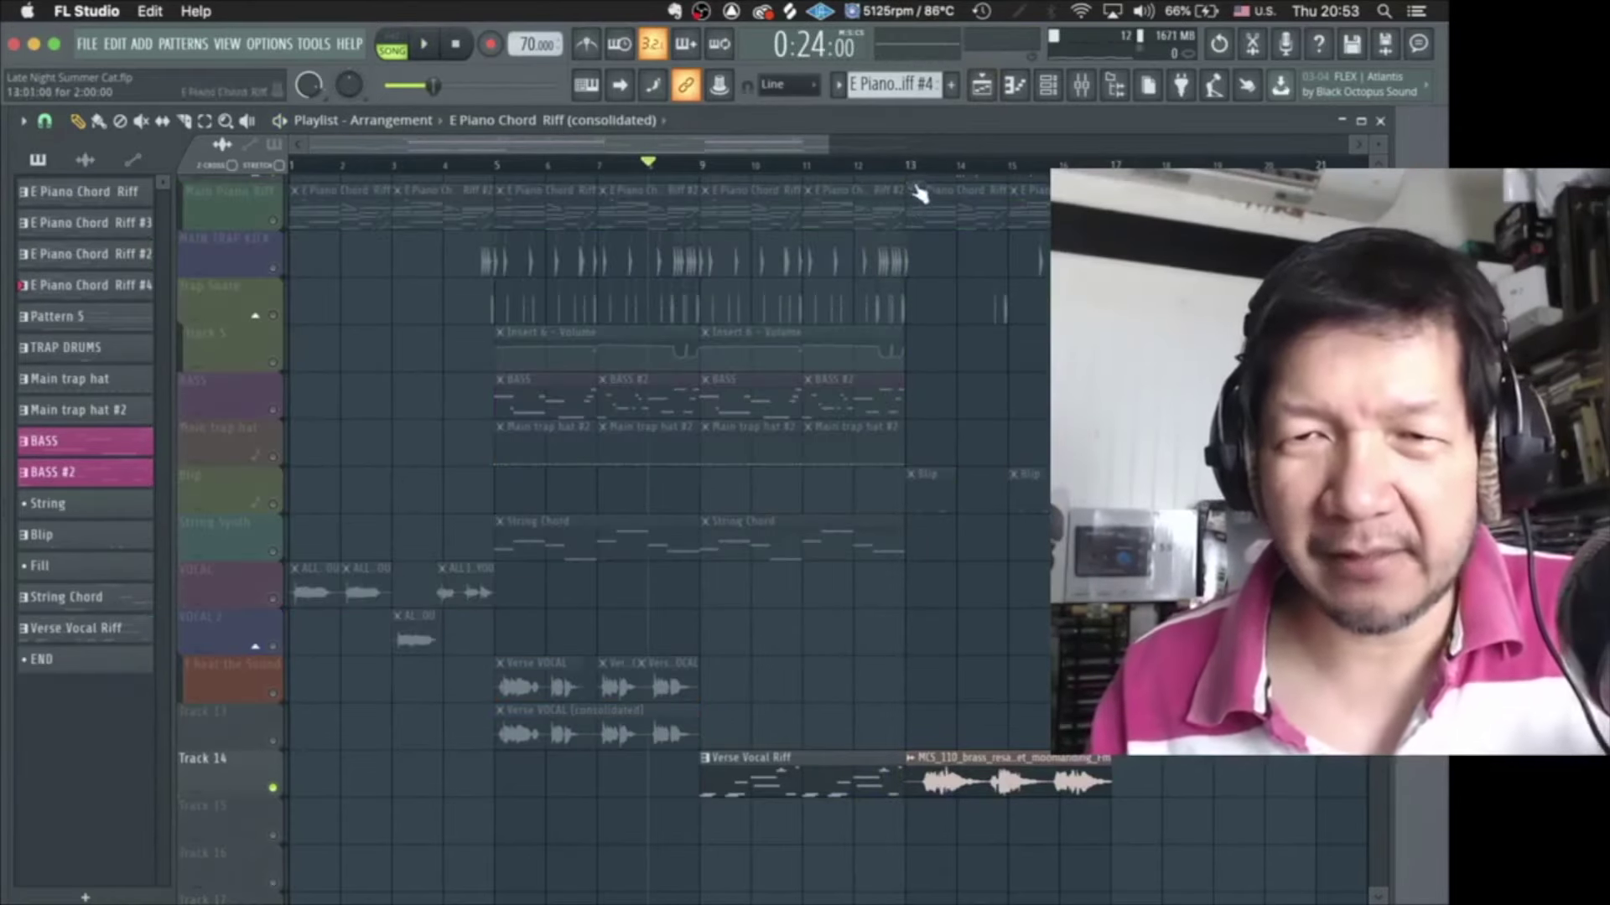
Solo Track 14 and play its brass sample on its own from bar 13
left_click(909, 167)
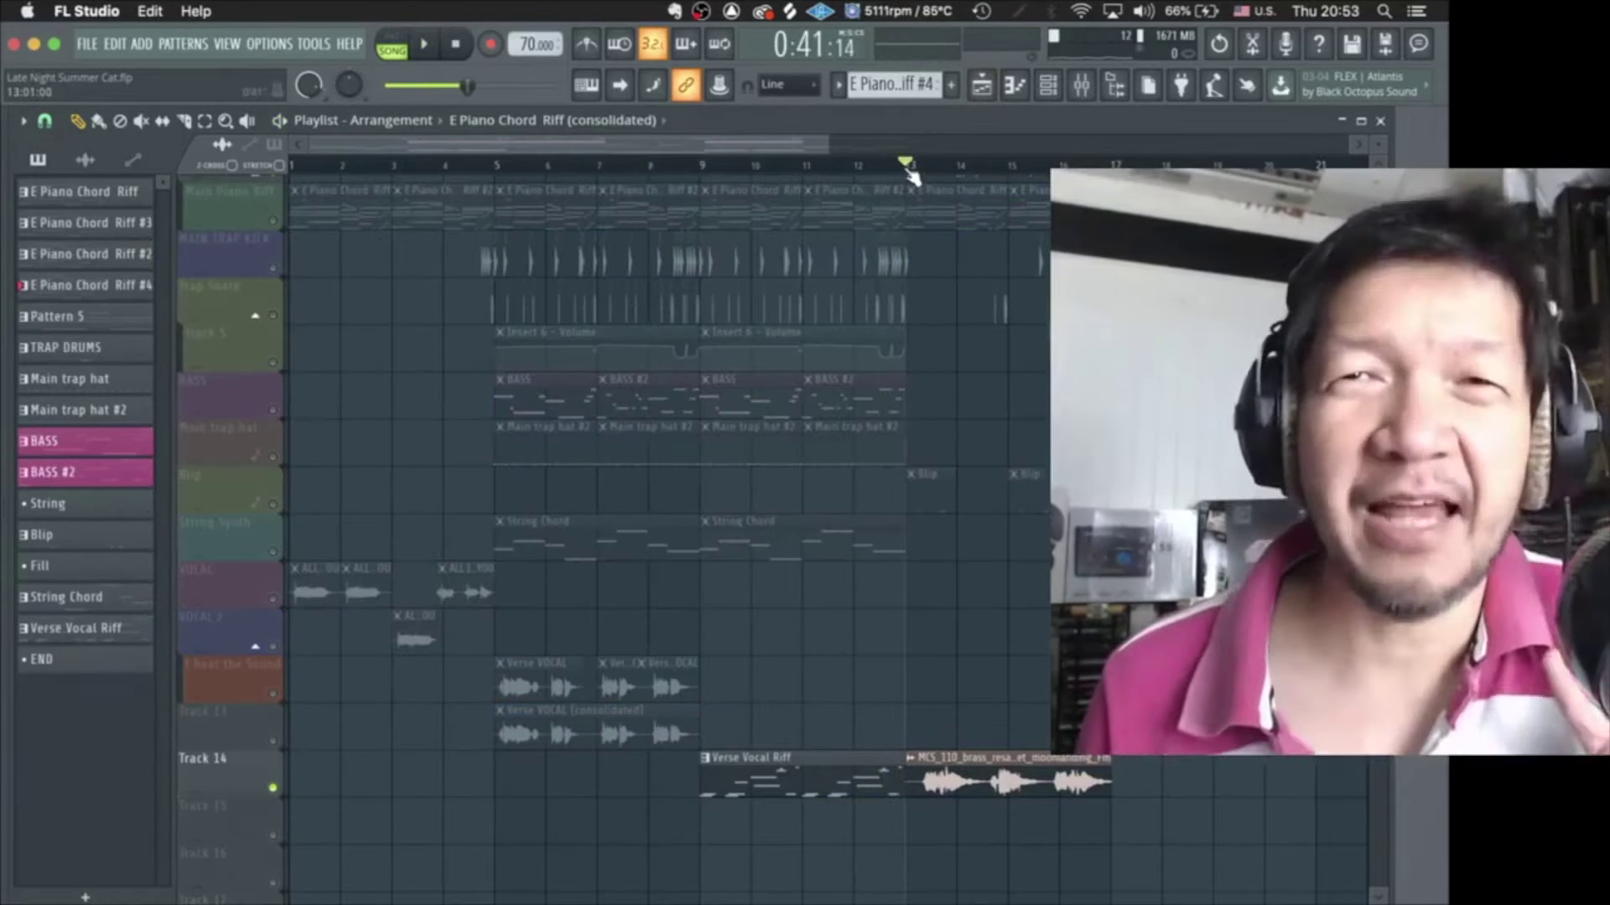
key("space")
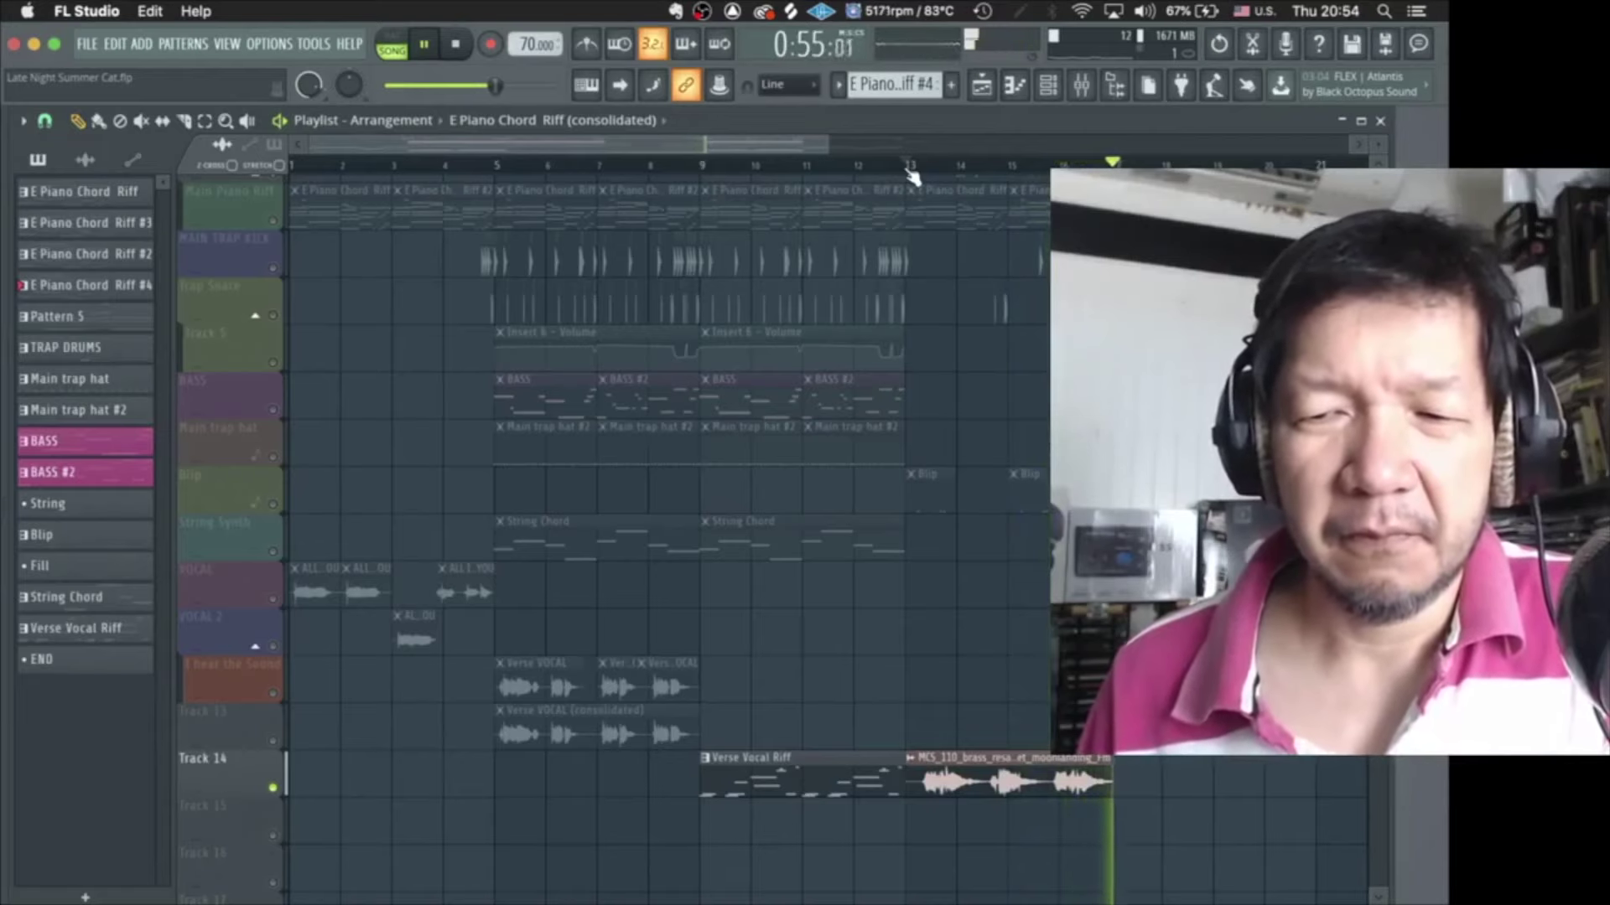
key("space")
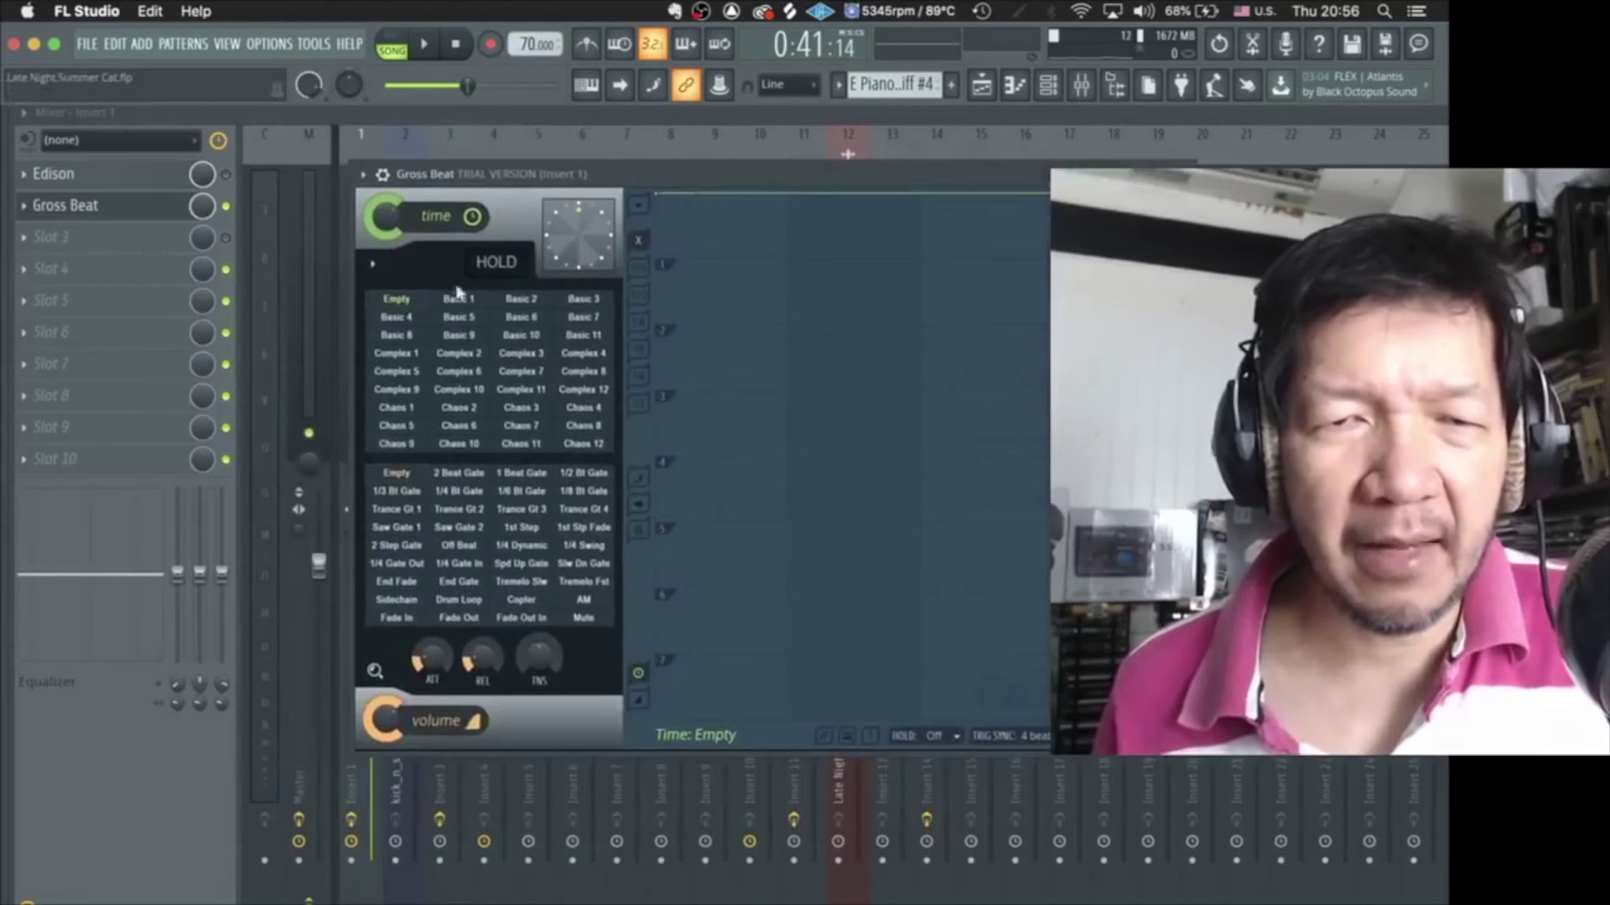
Browse Gross Beat's time presets on Insert 1, trying several Complex and Chaos patterns such as Complex 3, Chaos 11 and Chaos 2
left_click(521, 353)
left_click_drag(519, 174, 418, 173)
left_click(398, 442)
left_click(373, 406)
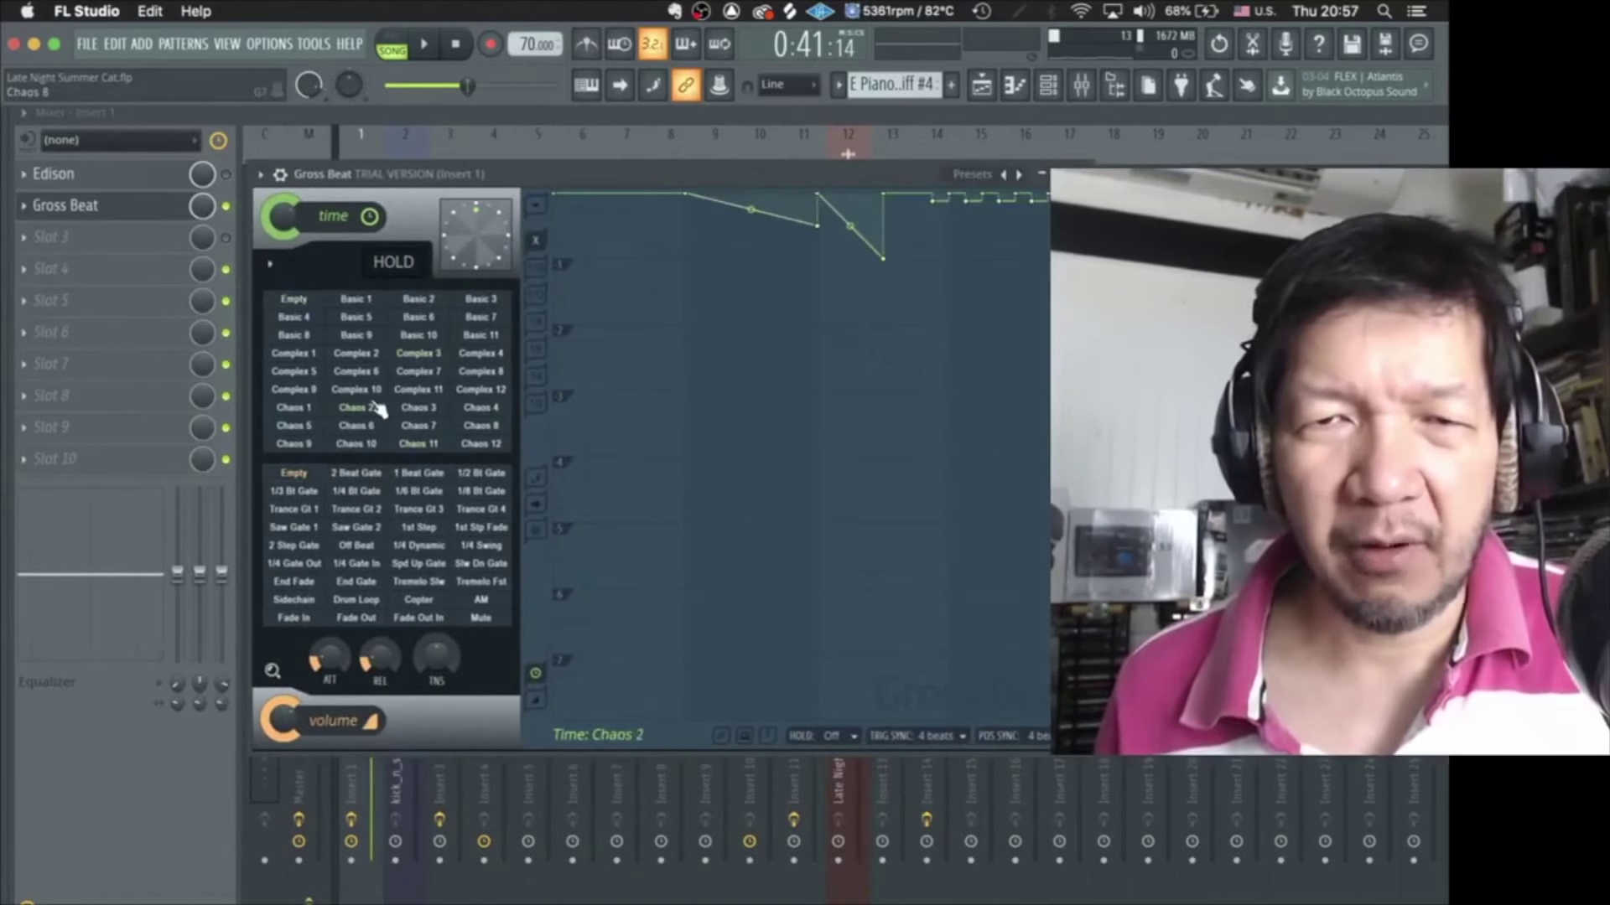
left_click(343, 421)
left_click(320, 391)
left_click(403, 390)
left_click(441, 358)
left_click(368, 358)
left_click(424, 408)
left_click(456, 402)
Try Gross Beat's volume presets 1/6 Bt Gate, Trance Gt 3, Off Beat and 1/4 Dynamic
left_click(418, 491)
left_click(419, 509)
left_click(356, 545)
left_click(417, 546)
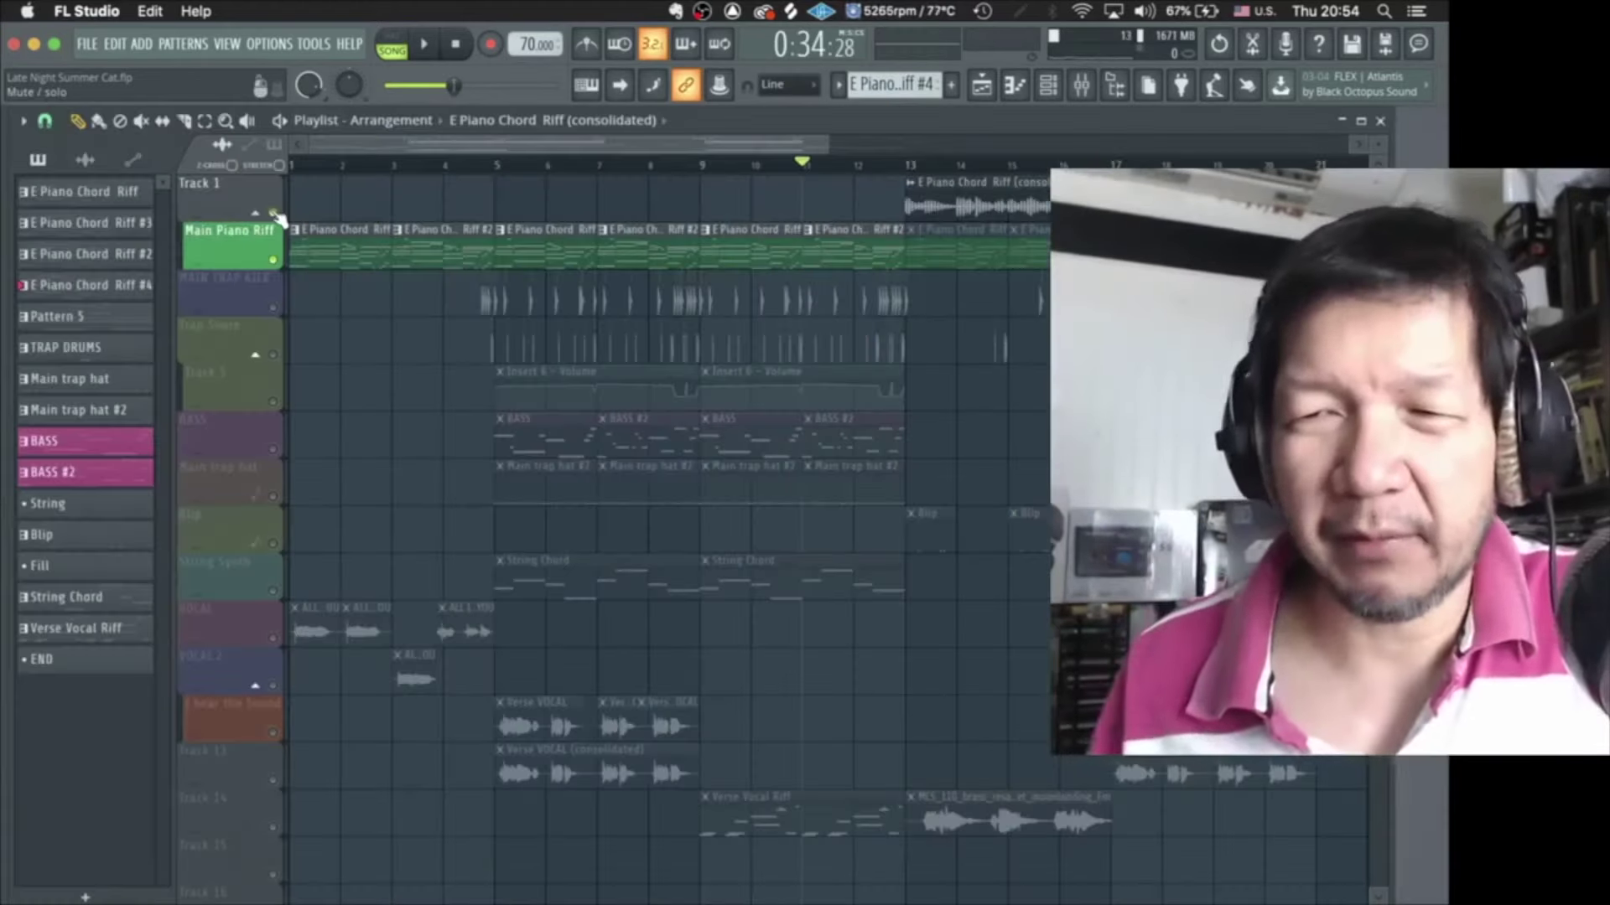
Play the soloed Track 1 and Main Piano Riff from bar 11 through the consolidated piano clip
key("space")
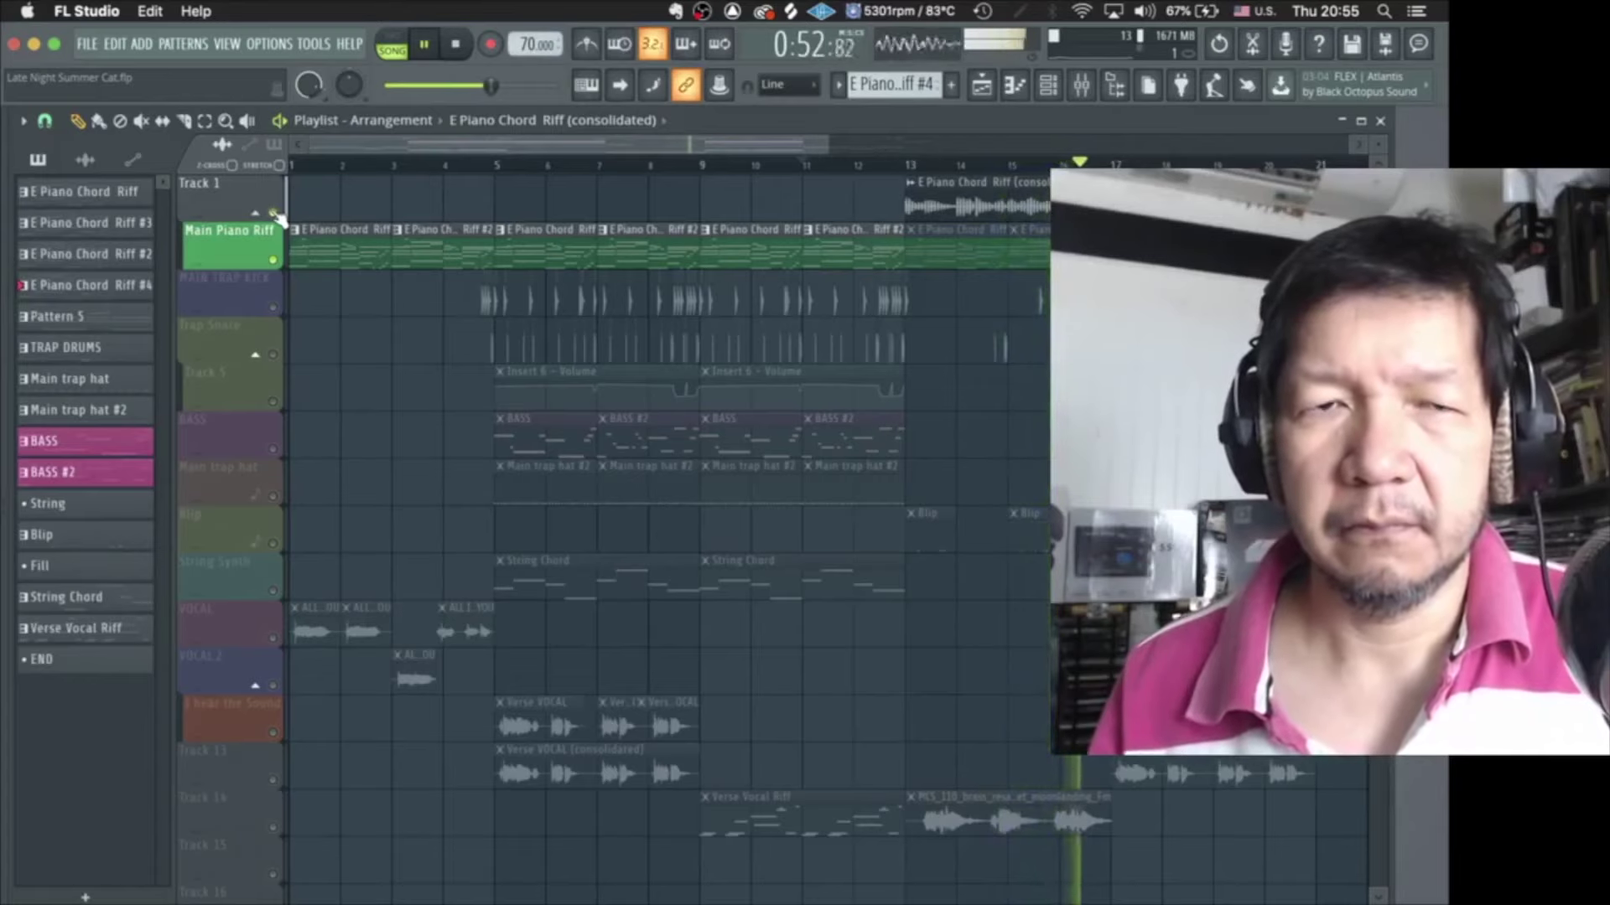
key("space")
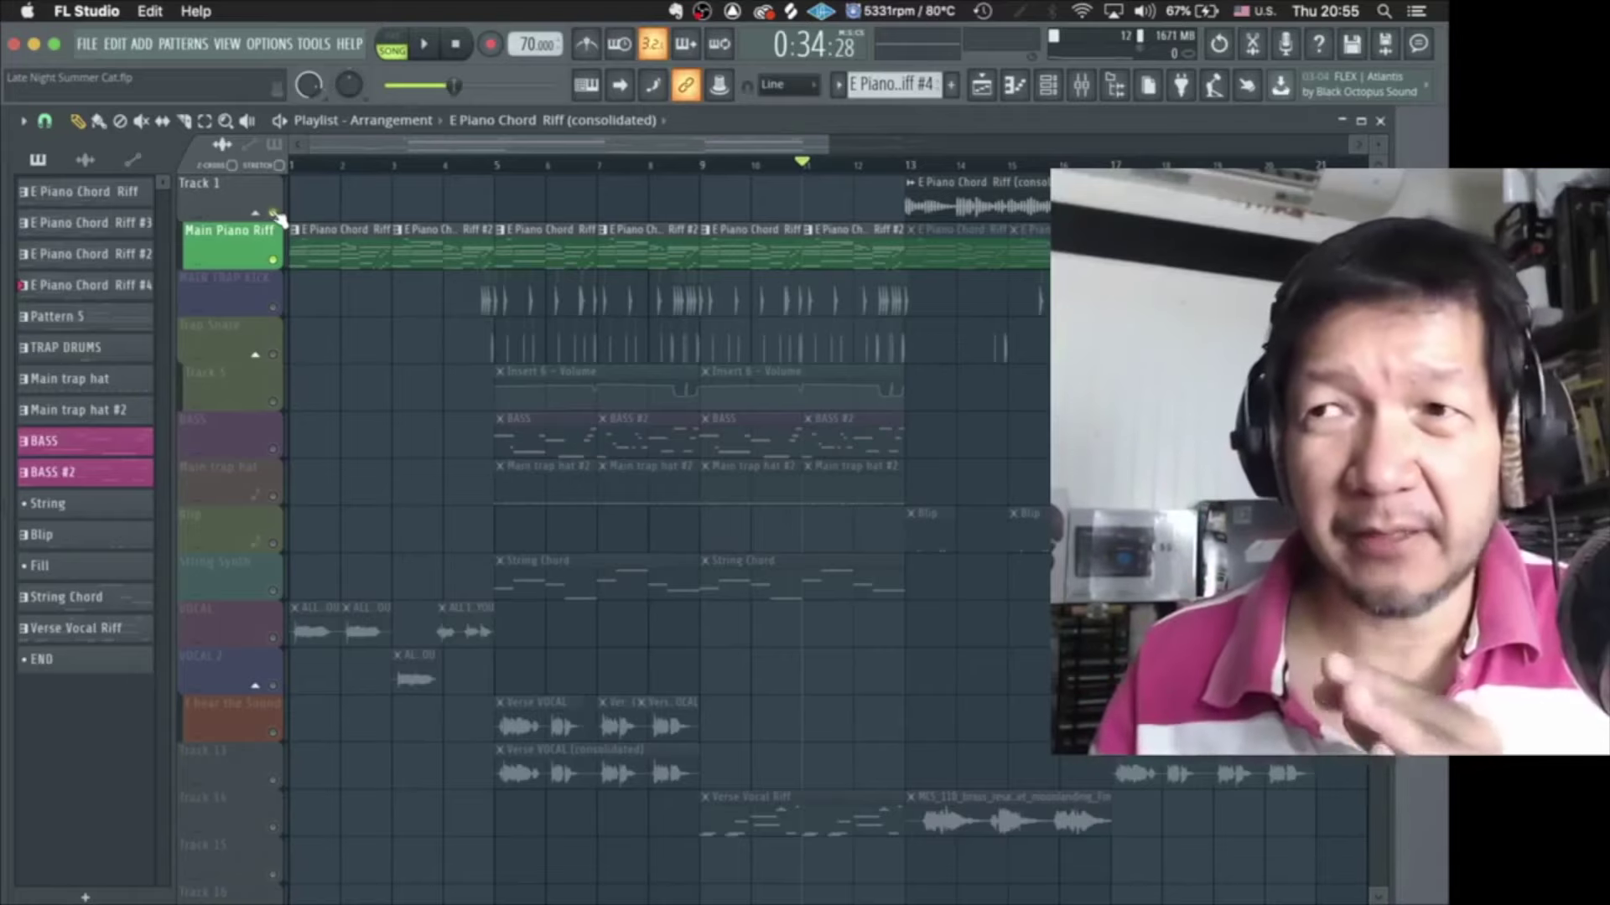
Take Track 1 and the Main Piano Riff out of solo and play the full mix from bar 13
right_click(274, 213)
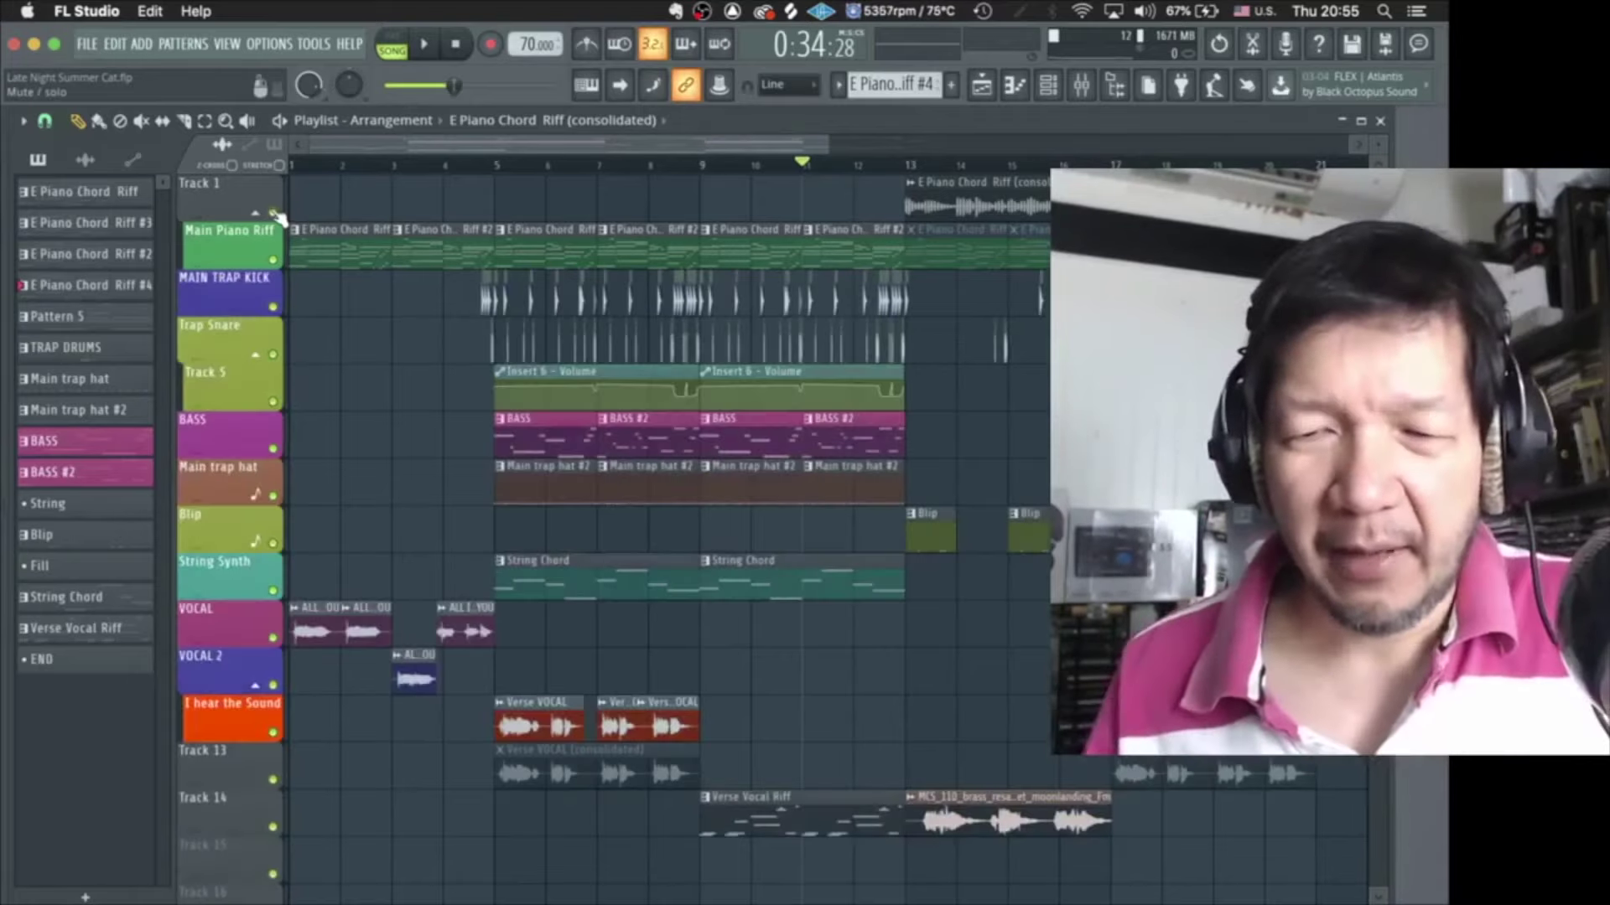
left_click(910, 164)
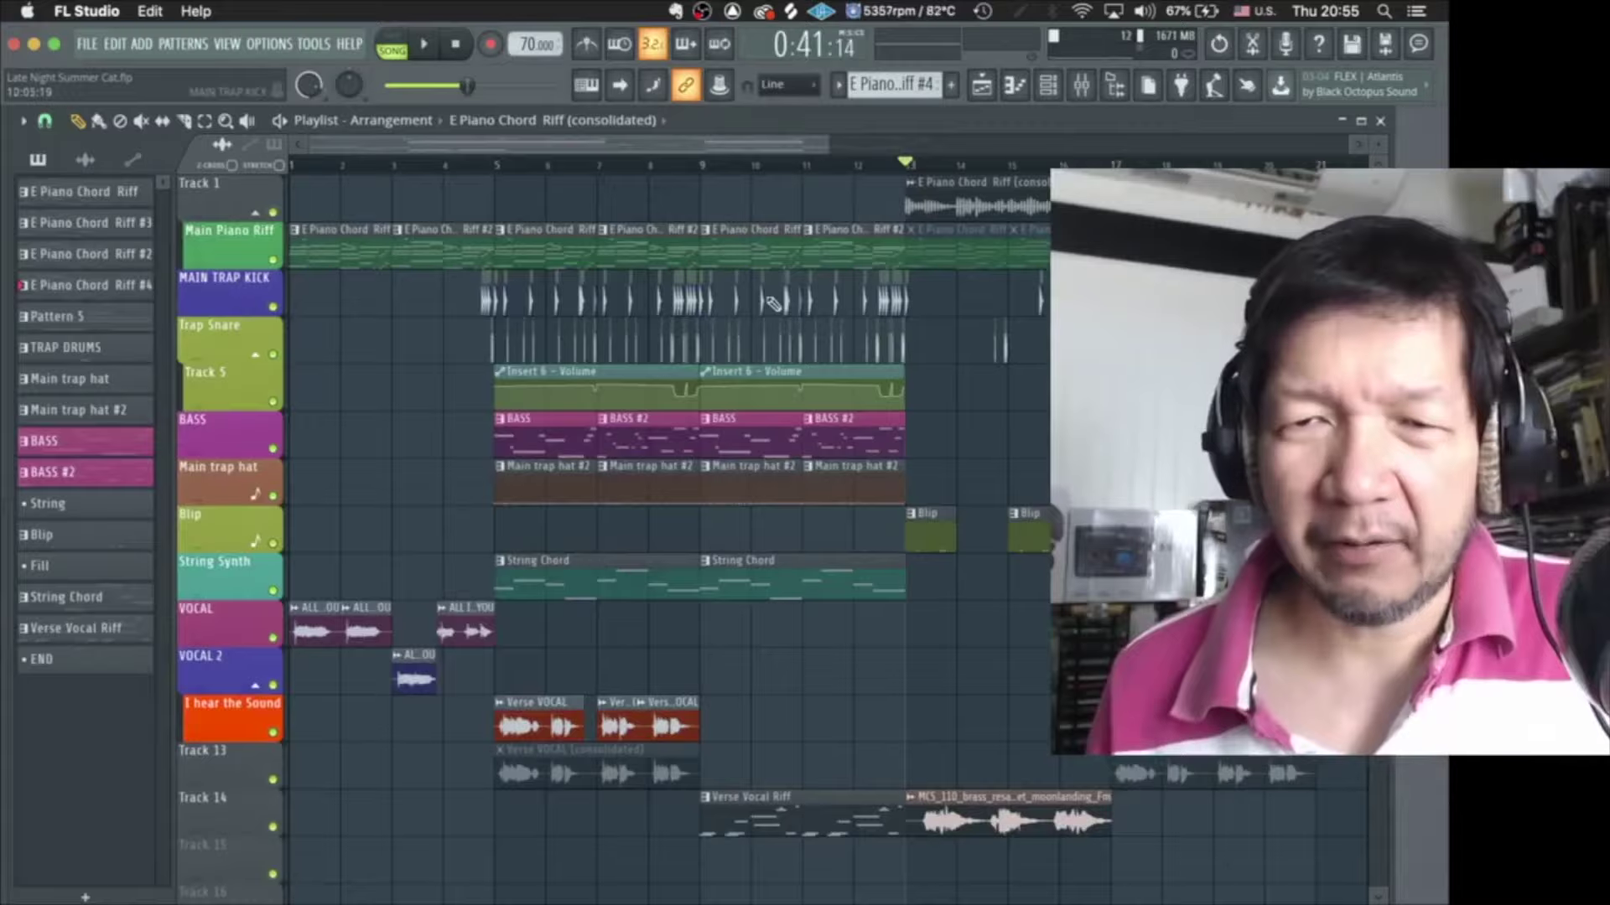
key("space")
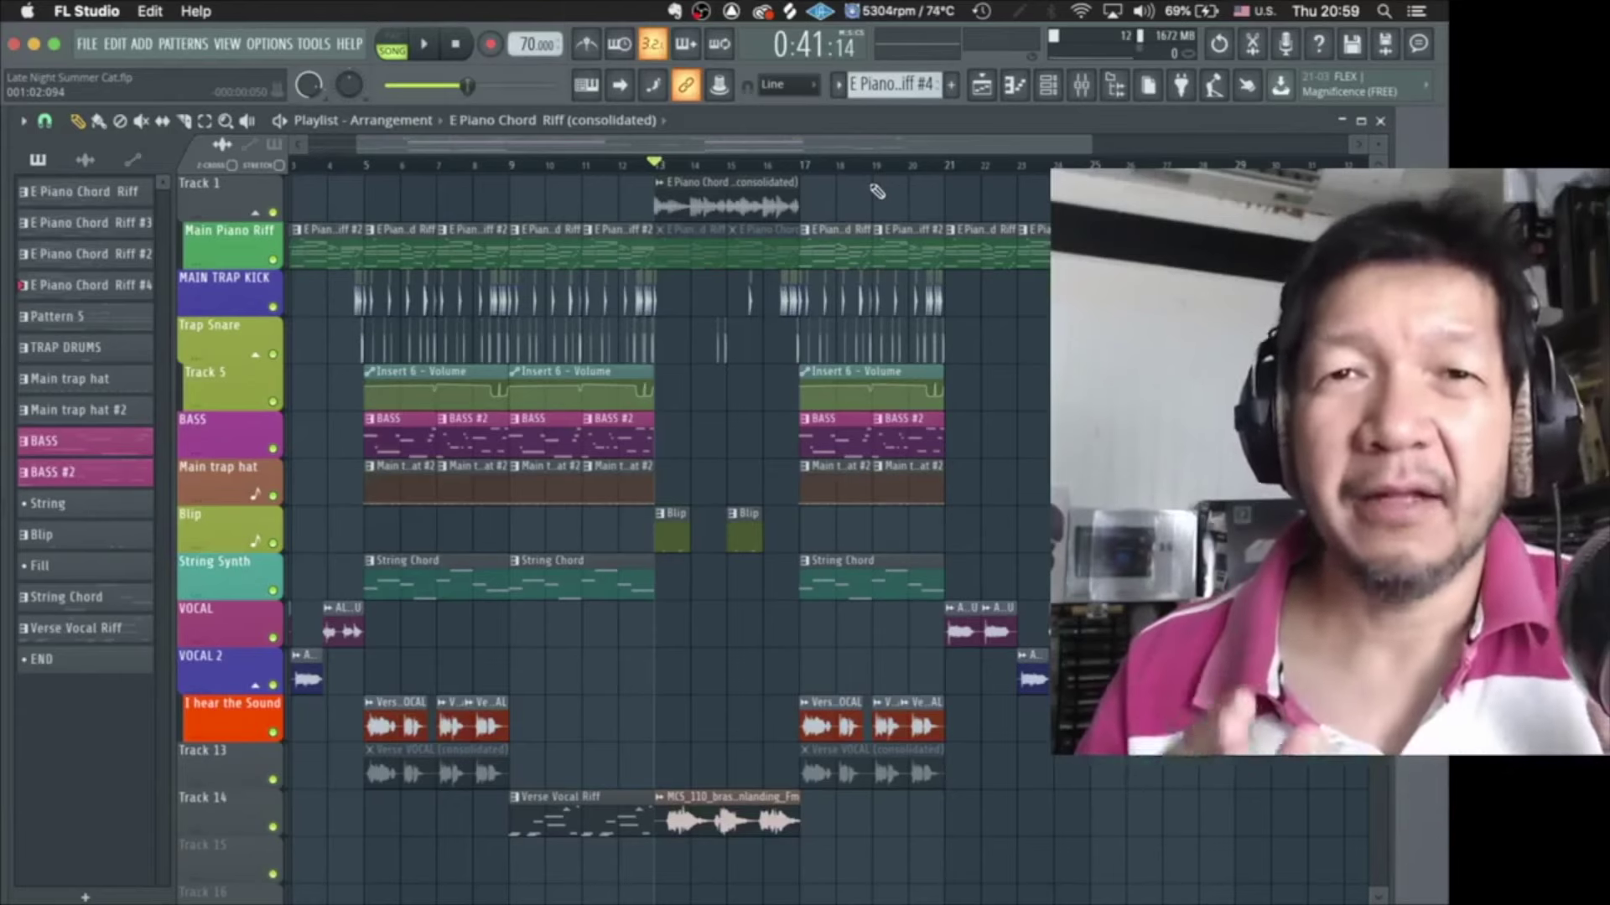
Return the playback position to the beginning of the arrangement
left_click_drag(767, 172, 235, 172)
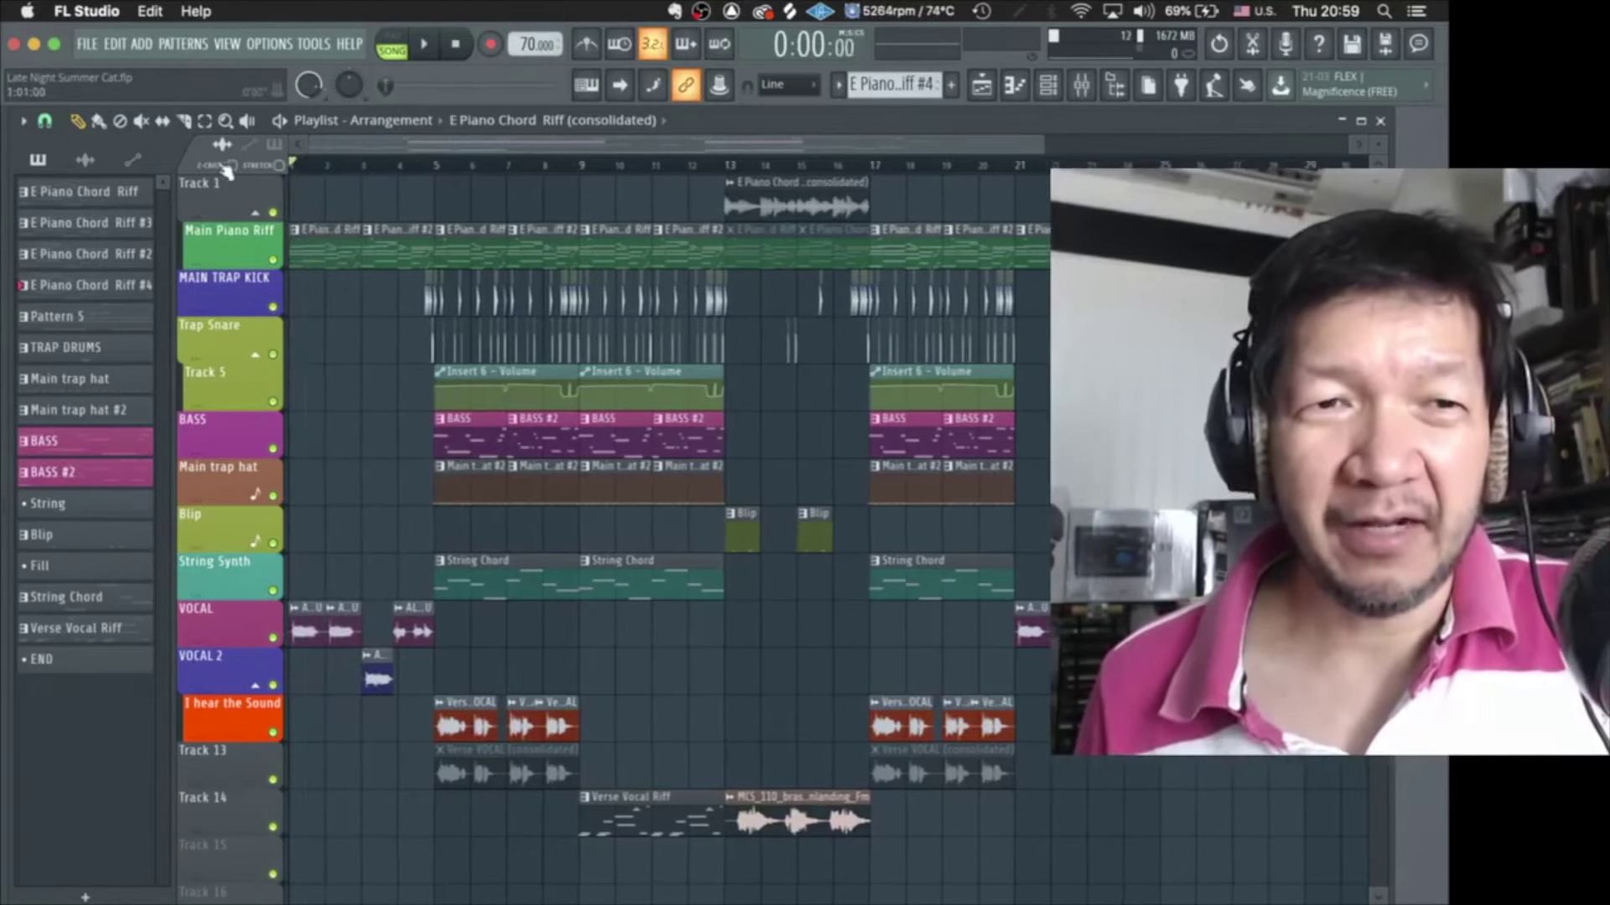